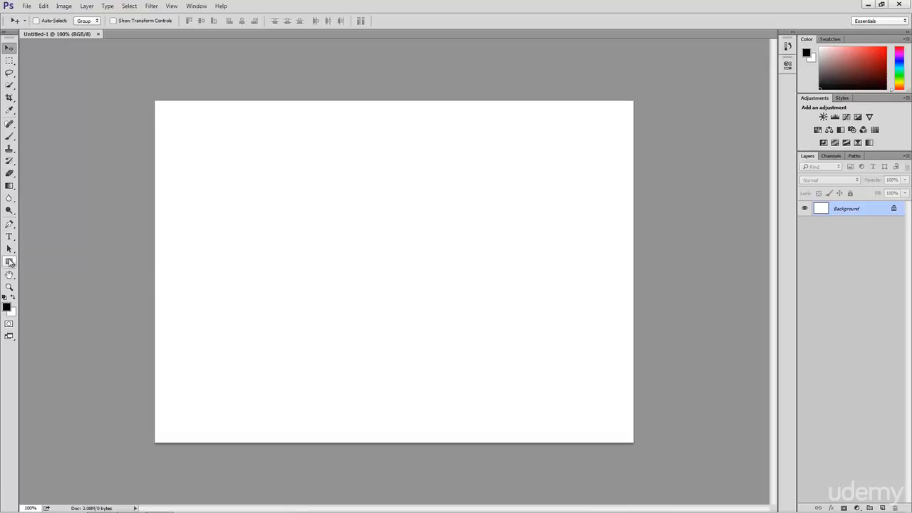
Draw a black rectangle shape about 327 by 165 px on the left half of the canvas and view its shape path
{"action": "left_click", "coordinate": [10, 262]}
{"action": "left_click", "coordinate": [10, 262]}
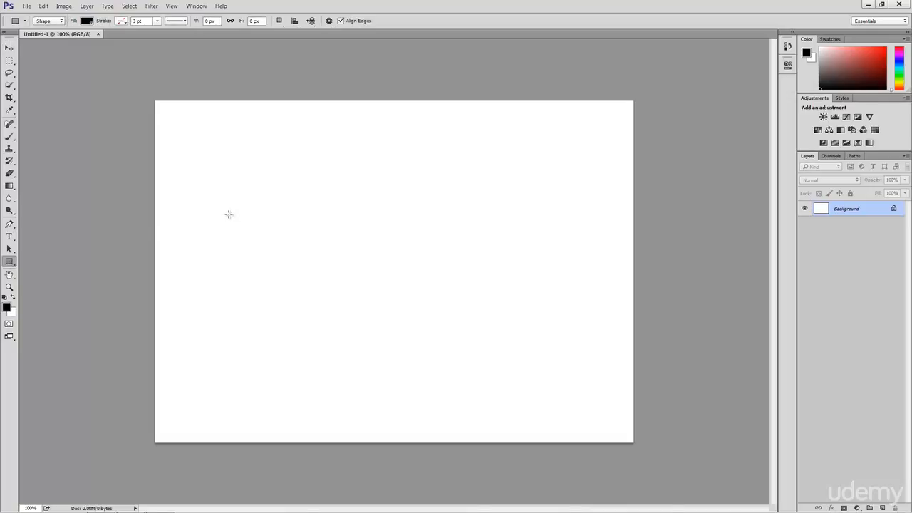
{"action": "left_click_drag", "start_coordinate": [200, 196], "coordinate": [355, 274]}
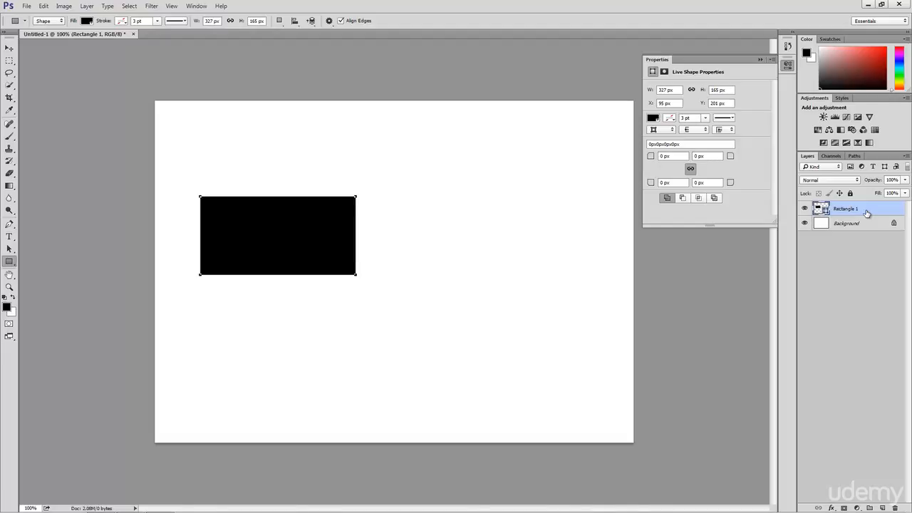
{"action": "left_click", "coordinate": [855, 156]}
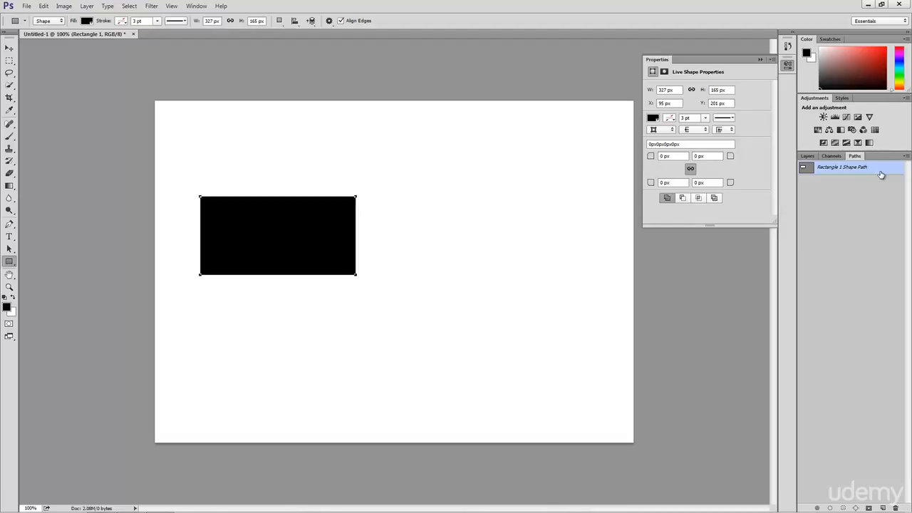
{"action": "left_click", "coordinate": [808, 156]}
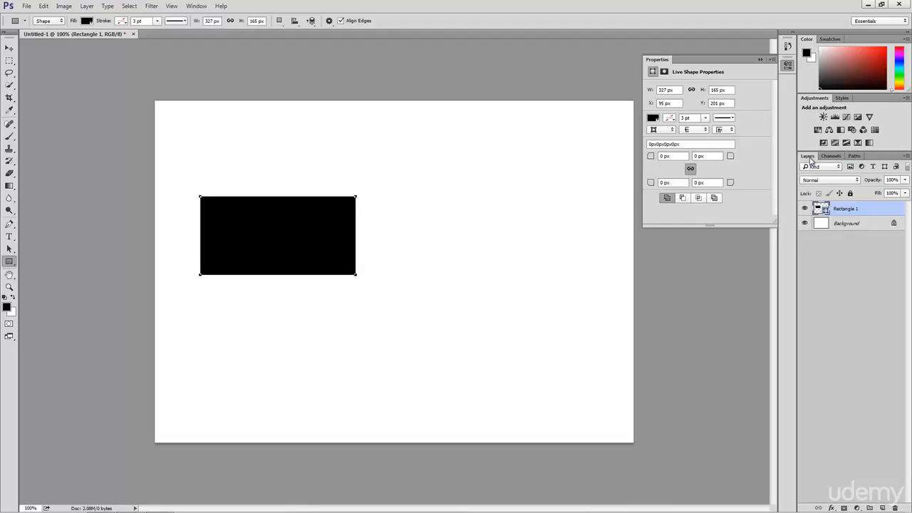
Create a new layer, fill a tall rectangular selection on the right half of the canvas with black, and deselect it
{"action": "left_click", "coordinate": [883, 508]}
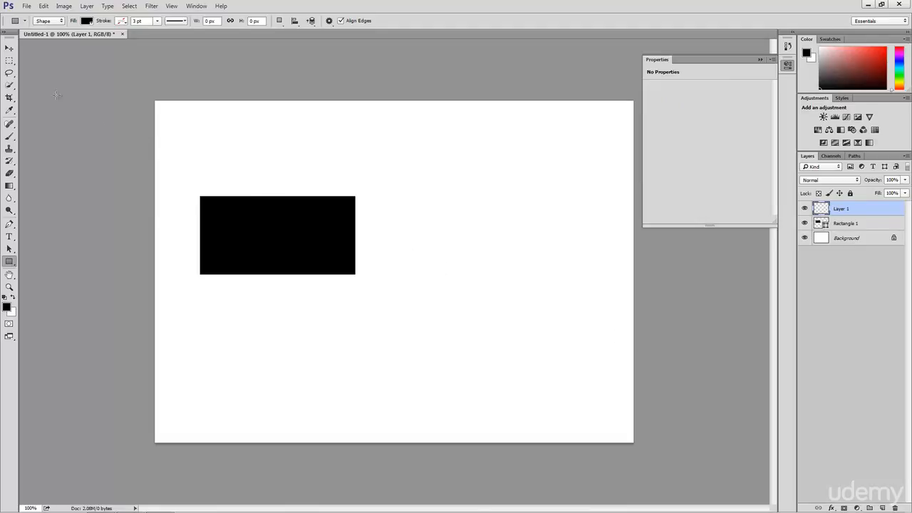
{"action": "left_click", "coordinate": [9, 61]}
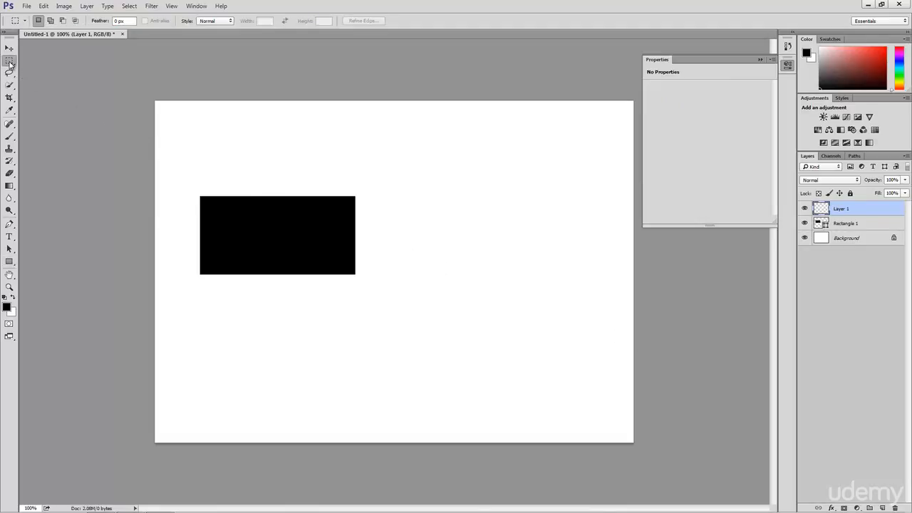
{"action": "left_click_drag", "start_coordinate": [449, 156], "coordinate": [544, 293]}
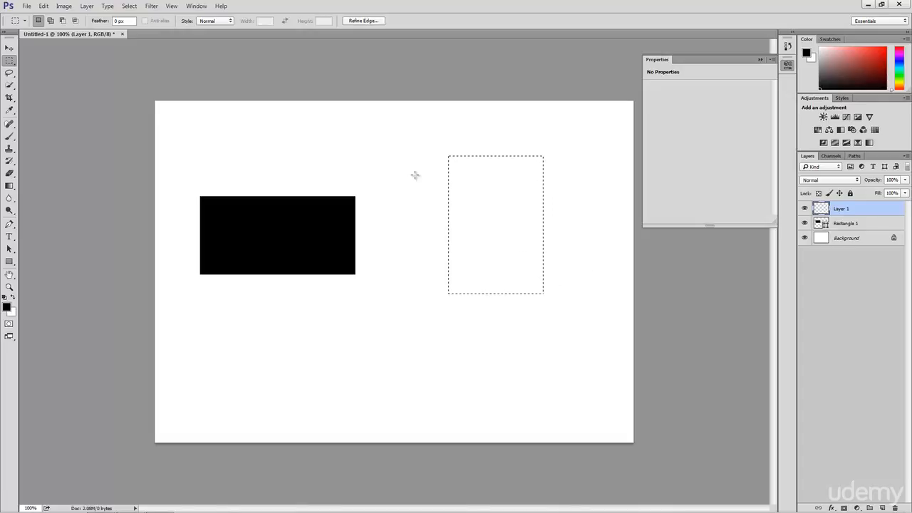
{"action": "key", "text": "shift"}
{"action": "key", "text": "shift+BackSpace"}
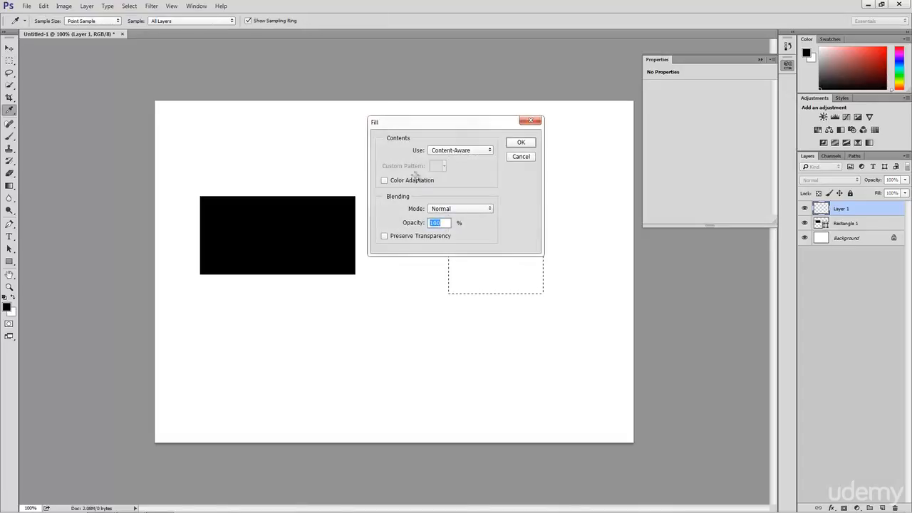
{"action": "left_click_drag", "start_coordinate": [448, 126], "coordinate": [400, 138]}
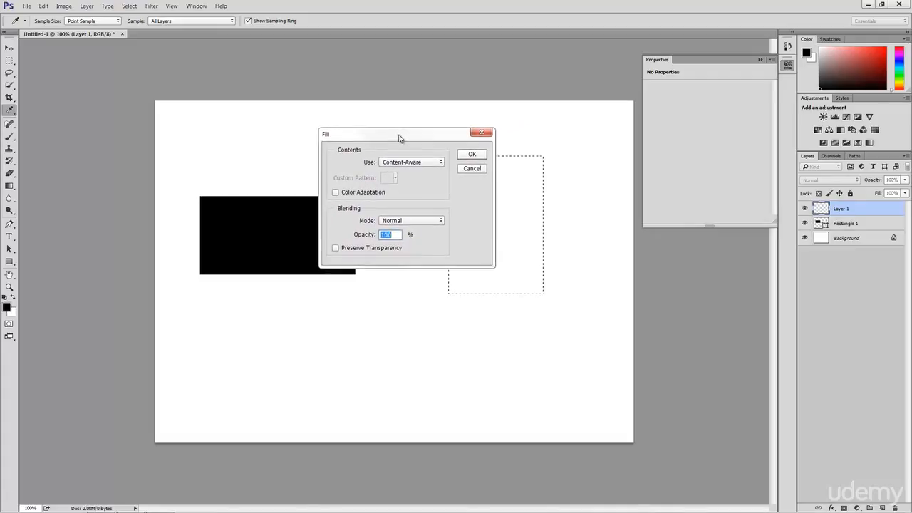
{"action": "left_click", "coordinate": [438, 164]}
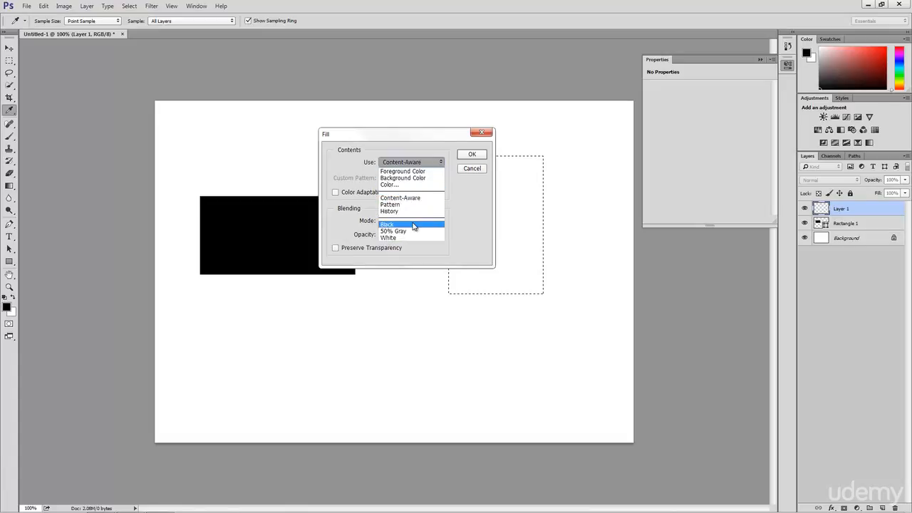
{"action": "left_click", "coordinate": [413, 225]}
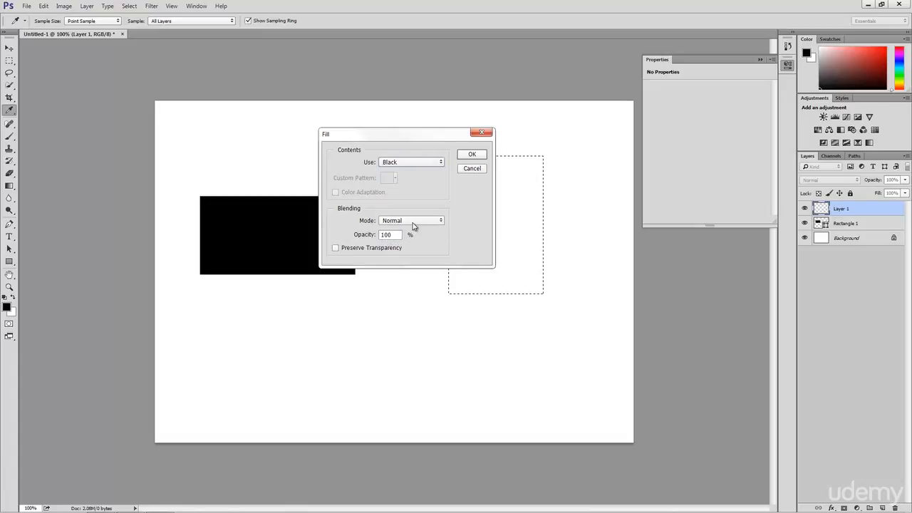
{"action": "left_click", "coordinate": [471, 156]}
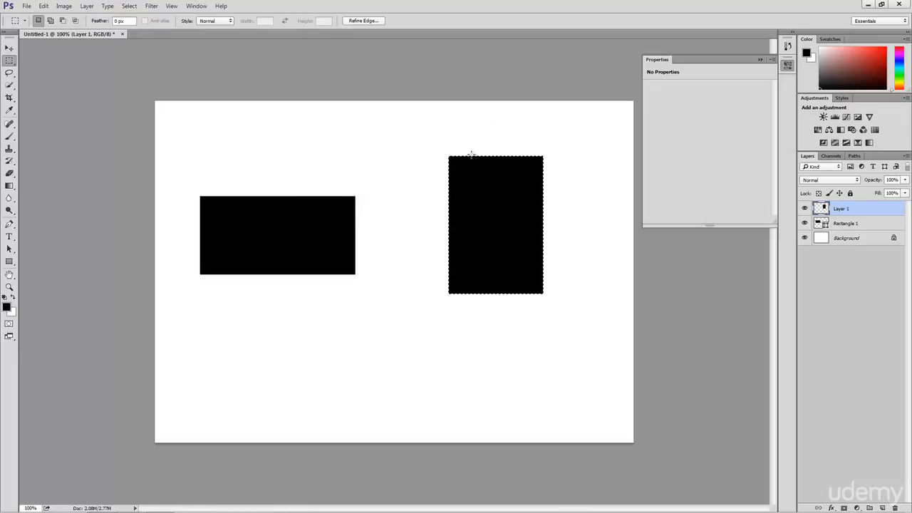
{"action": "key", "text": "ctrl+d"}
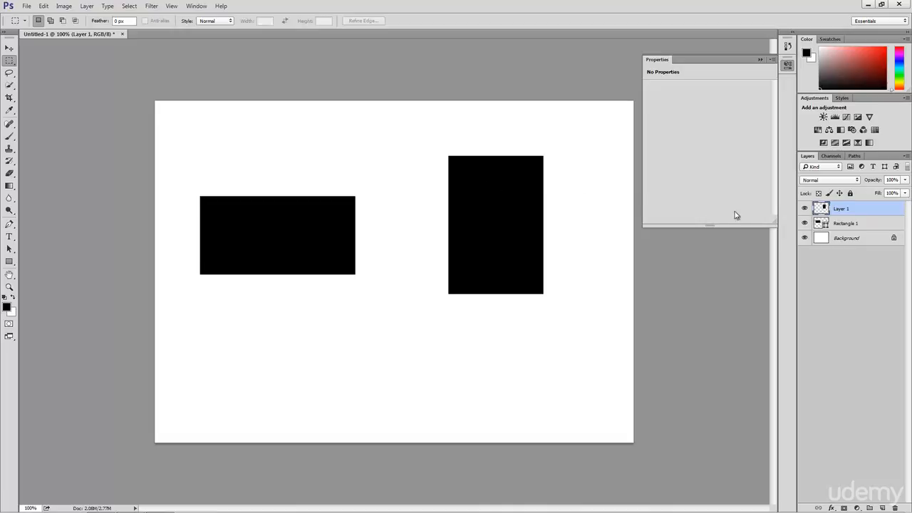
Rename the filled selection's layer to Raster and the rectangle shape's layer to Vector
{"action": "double_click", "coordinate": [839, 209]}
{"action": "type", "text": "Raster"}
{"action": "key", "text": "Return"}
{"action": "double_click", "coordinate": [845, 223]}
{"action": "type", "text": "Vector"}
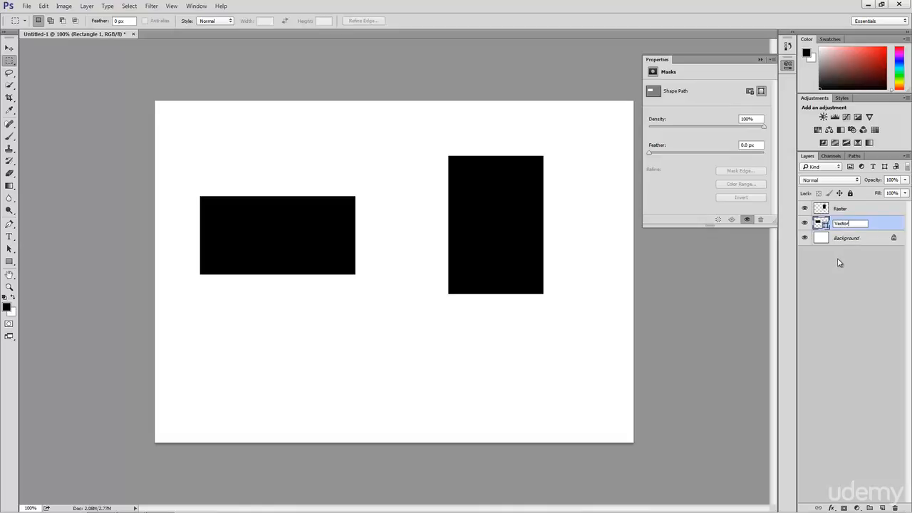
{"action": "left_click", "coordinate": [866, 211]}
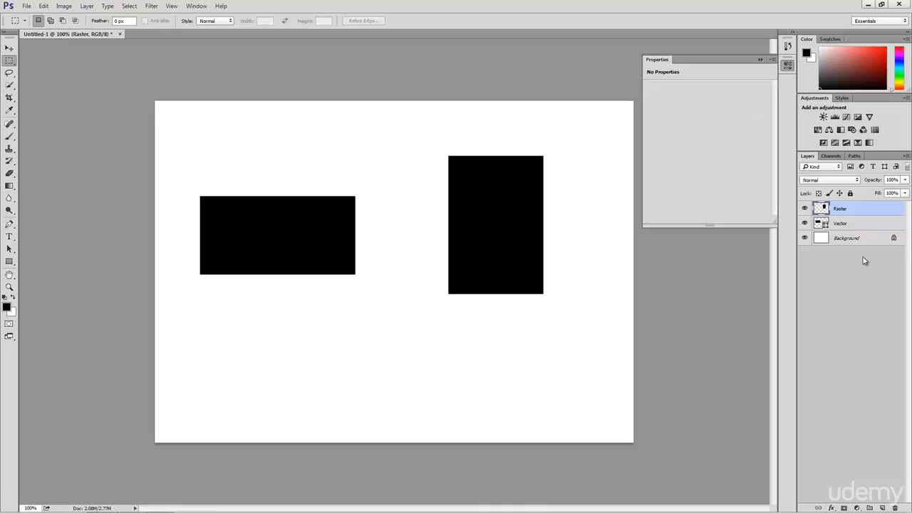
Erase squiggly strokes into the left edge of the black rectangle on the Raster layer with the 13 px Eraser
{"action": "left_click", "coordinate": [9, 173]}
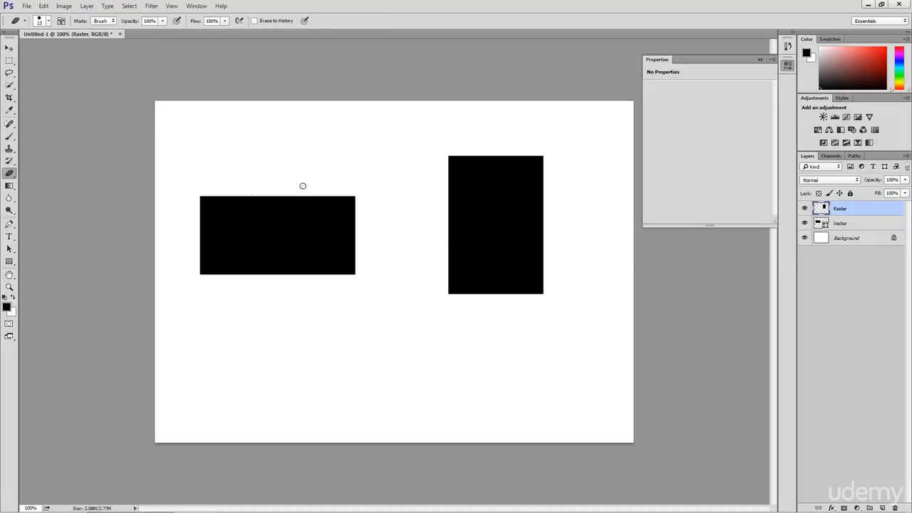
{"action": "mouse_move", "coordinate": [418, 185]}
{"action": "left_mouse_down"}
{"action": "mouse_move", "coordinate": [470, 195]}
{"action": "mouse_move", "coordinate": [437, 205]}
{"action": "mouse_move", "coordinate": [475, 213]}
{"action": "mouse_move", "coordinate": [445, 233]}
{"action": "left_mouse_up"}
{"action": "mouse_move", "coordinate": [461, 242]}
{"action": "left_mouse_down"}
{"action": "mouse_move", "coordinate": [466, 258]}
{"action": "mouse_move", "coordinate": [449, 258]}
{"action": "left_mouse_up"}
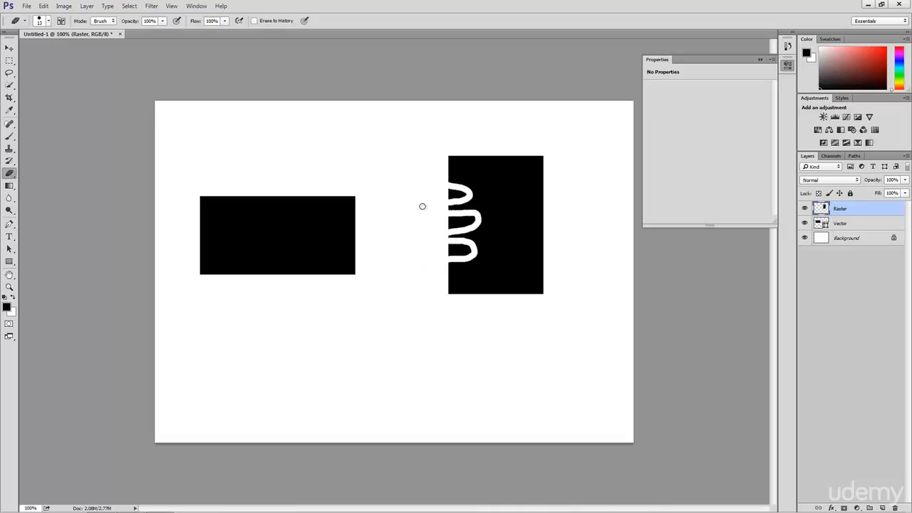
{"action": "mouse_move", "coordinate": [444, 192]}
{"action": "left_mouse_down"}
{"action": "mouse_move", "coordinate": [467, 203]}
{"action": "mouse_move", "coordinate": [463, 211]}
{"action": "mouse_move", "coordinate": [436, 221]}
{"action": "mouse_move", "coordinate": [466, 230]}
{"action": "mouse_move", "coordinate": [427, 243]}
{"action": "mouse_move", "coordinate": [458, 258]}
{"action": "mouse_move", "coordinate": [432, 267]}
{"action": "left_mouse_up"}
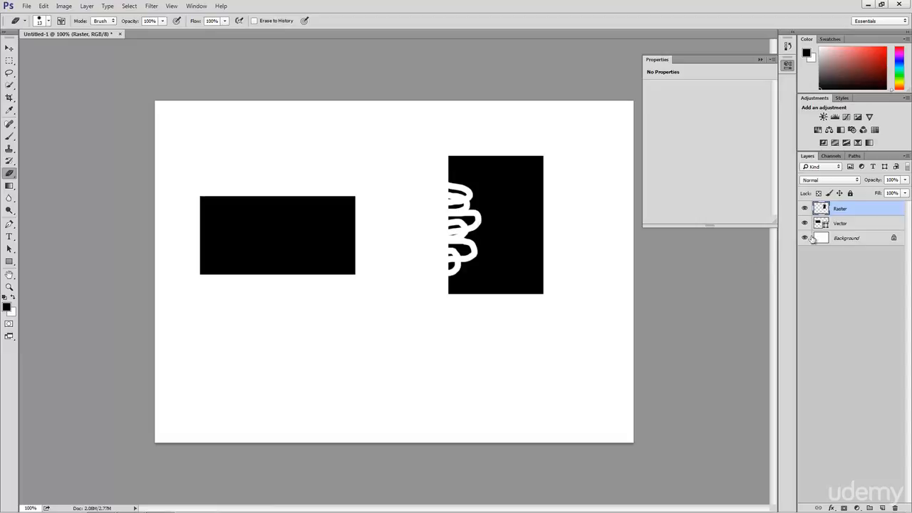
Try to erase part of the rectangle on the Vector layer, declining to rasterize the shape
{"action": "left_click", "coordinate": [844, 226]}
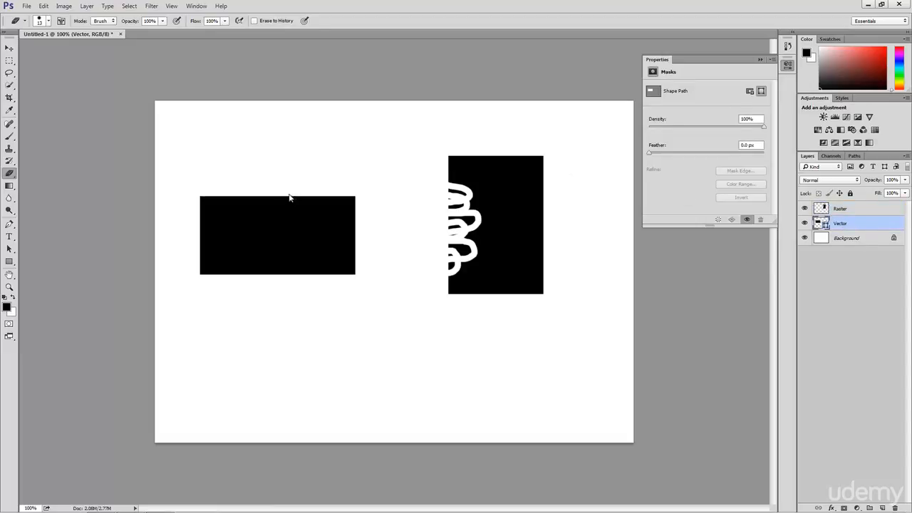
{"action": "left_click", "coordinate": [278, 227]}
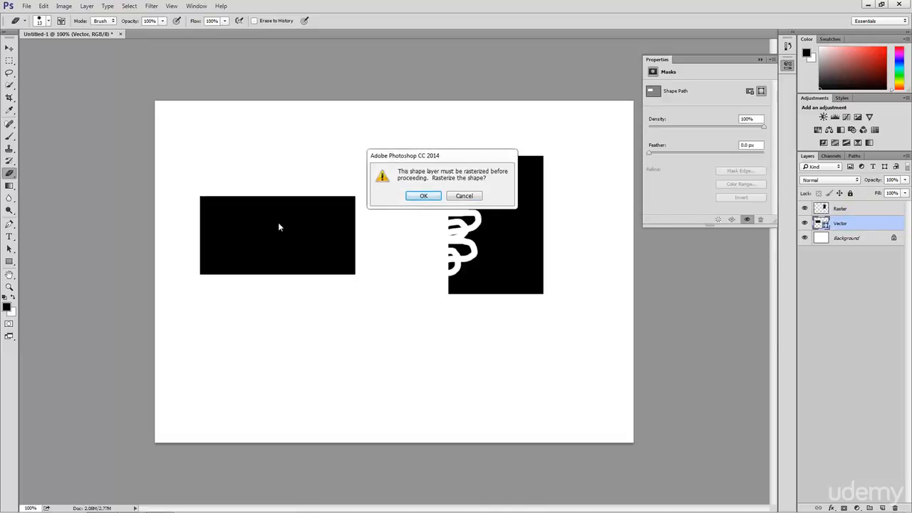
{"action": "left_click_drag", "start_coordinate": [451, 157], "coordinate": [419, 171]}
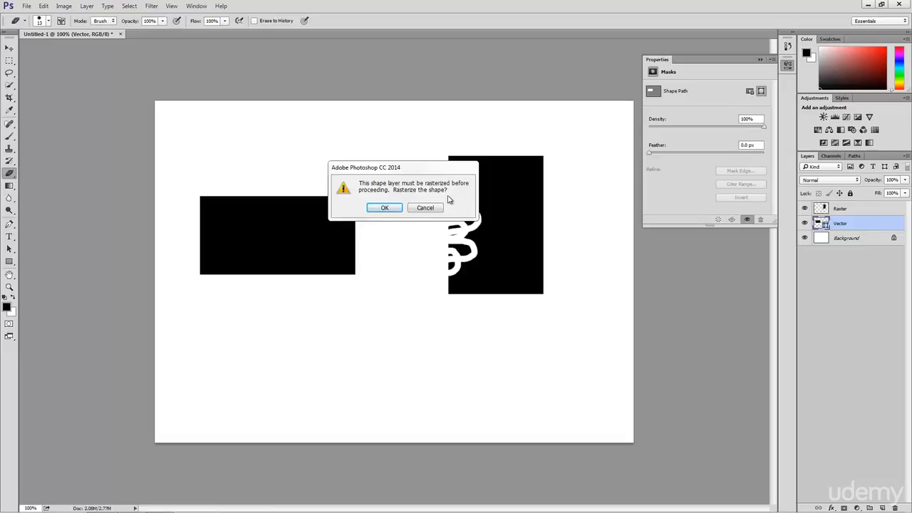
{"action": "left_click", "coordinate": [425, 208]}
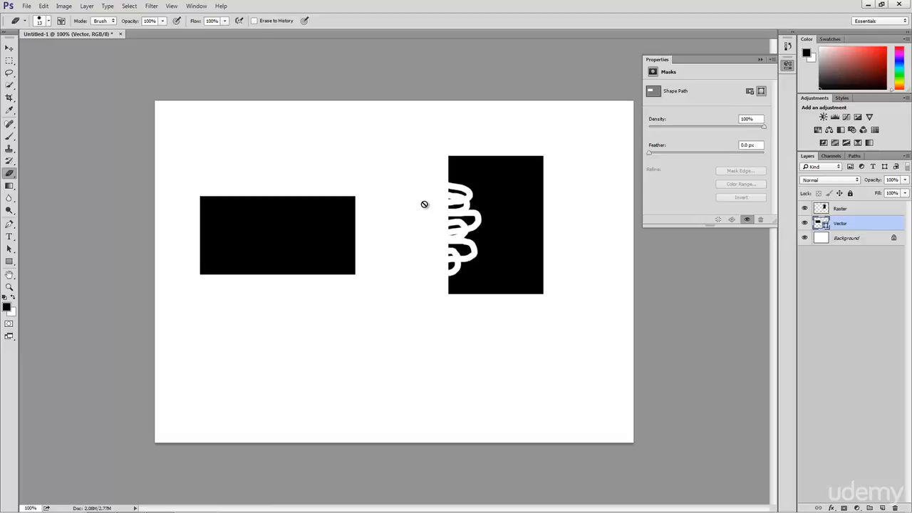
Delete the Raster and Vector layers together, leaving only the Background layer
{"action": "left_click", "coordinate": [858, 215], "text": "shift"}
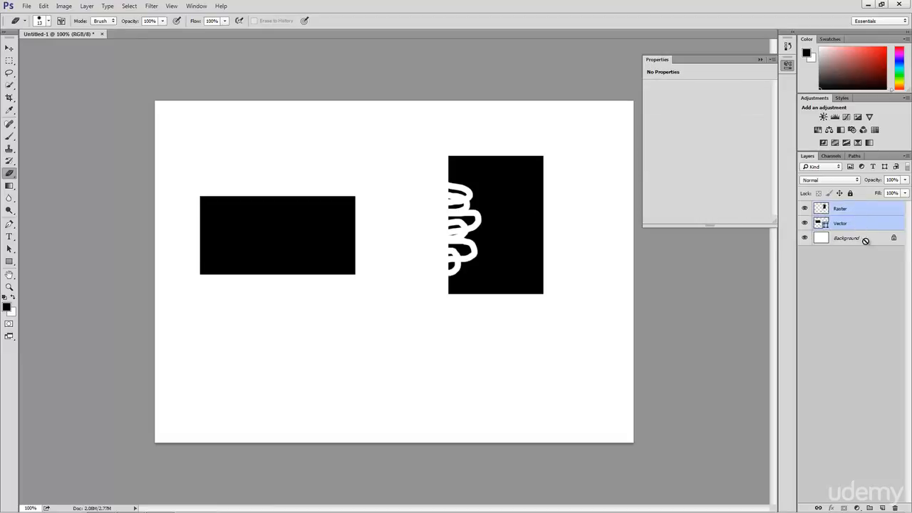
{"action": "left_click_drag", "start_coordinate": [866, 241], "coordinate": [898, 508]}
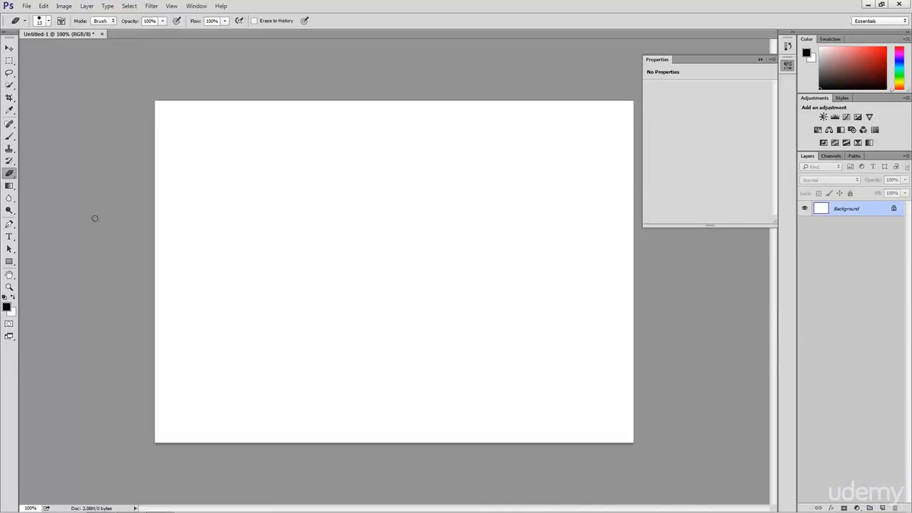
Draw a rounded rectangle shape about 224 by 177 px with a 10 px corner radius on the left half of the canvas
{"action": "left_click", "coordinate": [10, 261]}
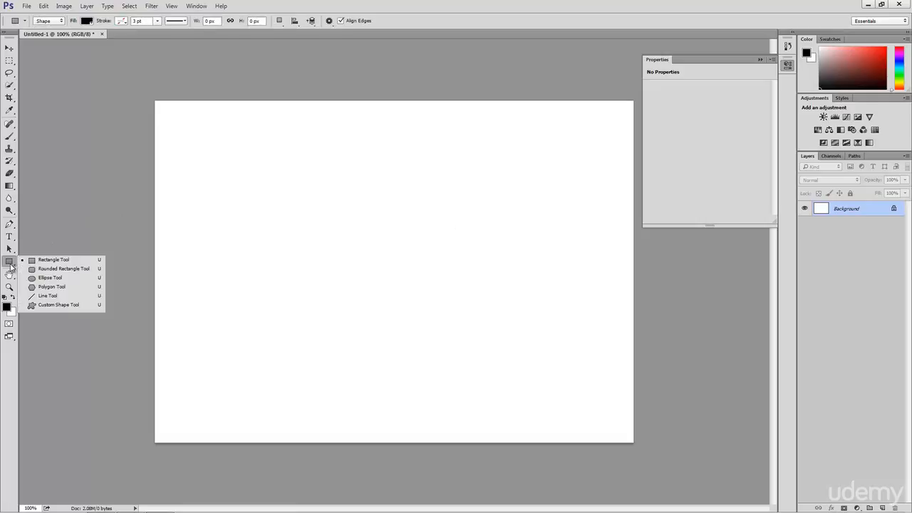
{"action": "left_click", "coordinate": [72, 274]}
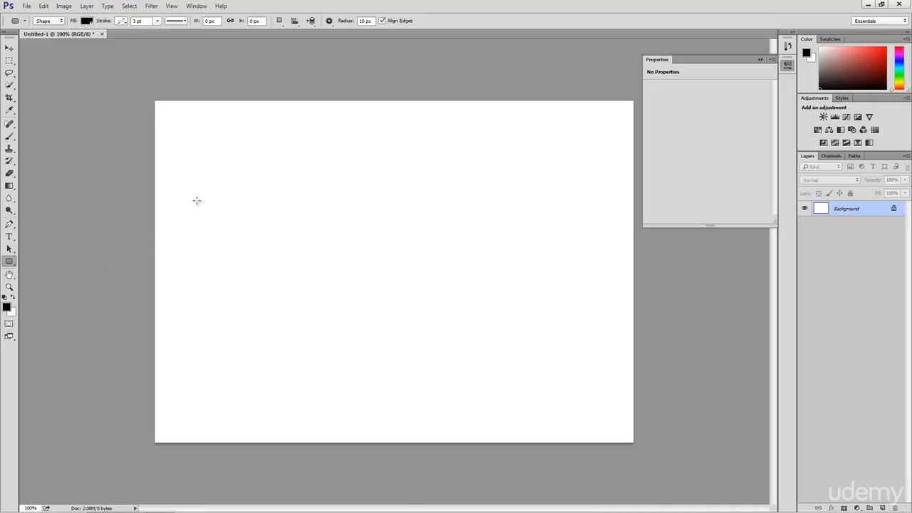
{"action": "left_click_drag", "start_coordinate": [206, 190], "coordinate": [312, 275]}
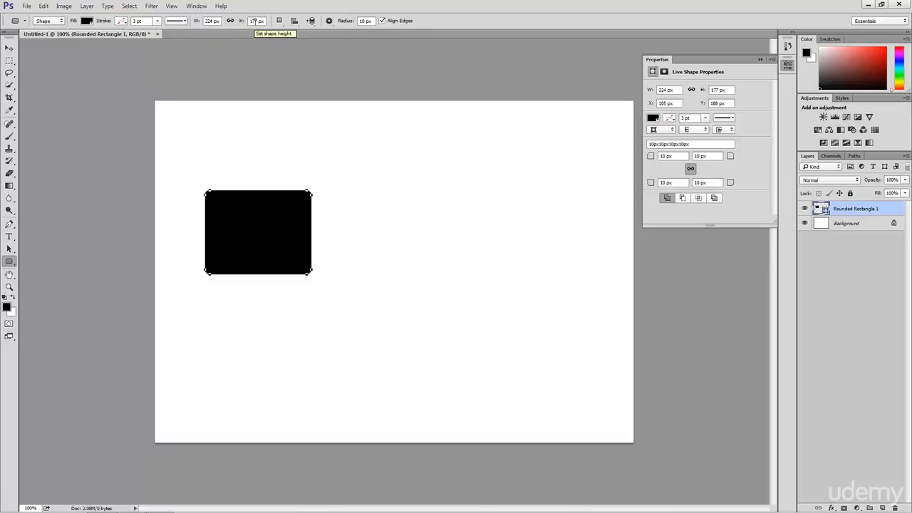
Set the rounded rectangle's fill to Darker Cyan and its stroke colour to bright pink
{"action": "left_click", "coordinate": [87, 21]}
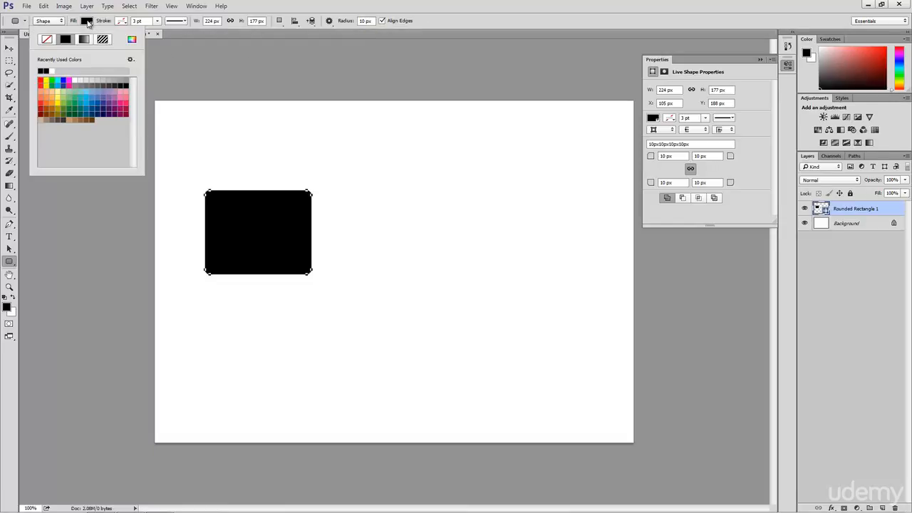
{"action": "left_click", "coordinate": [89, 112]}
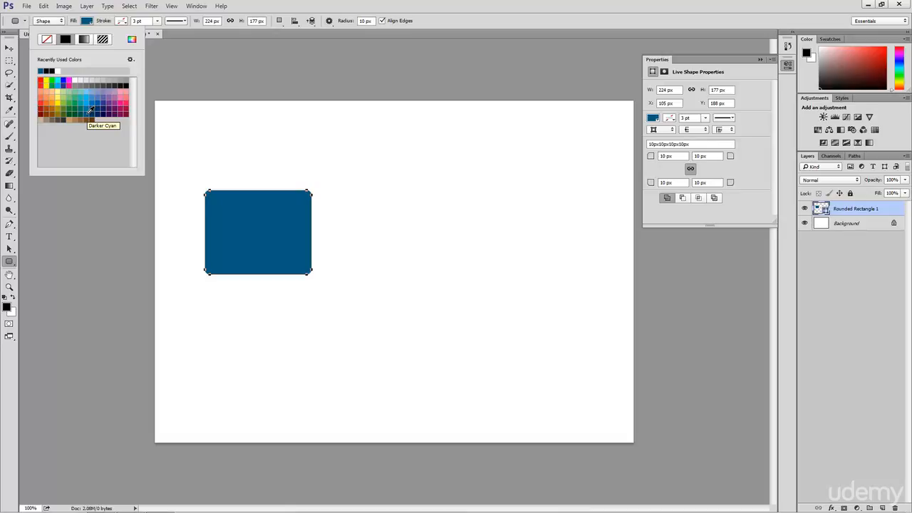
{"action": "left_click", "coordinate": [125, 22]}
{"action": "left_click", "coordinate": [125, 22]}
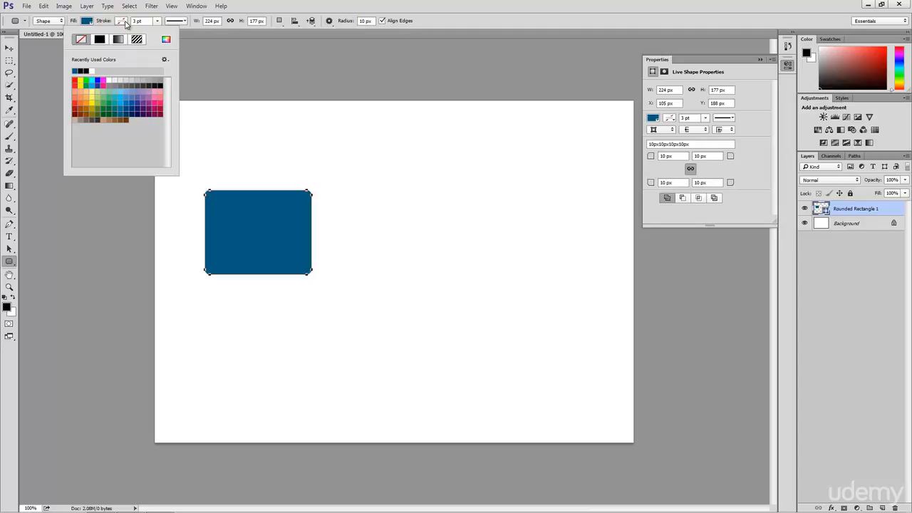
{"action": "left_click", "coordinate": [107, 110]}
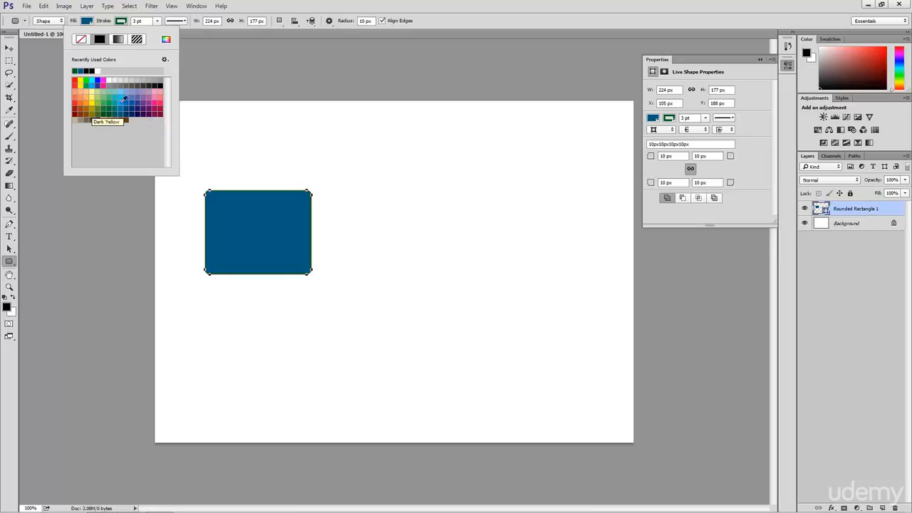
{"action": "left_click", "coordinate": [157, 100]}
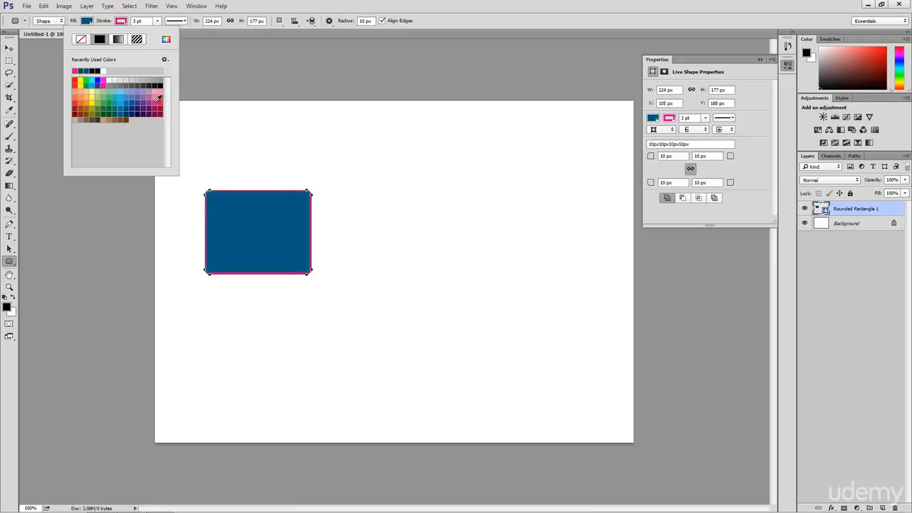
Increase the rounded rectangle's stroke width to about 19.4 pt and apply the dashed line style
{"action": "left_click", "coordinate": [158, 20]}
{"action": "left_click_drag", "start_coordinate": [157, 35], "coordinate": [171, 34]}
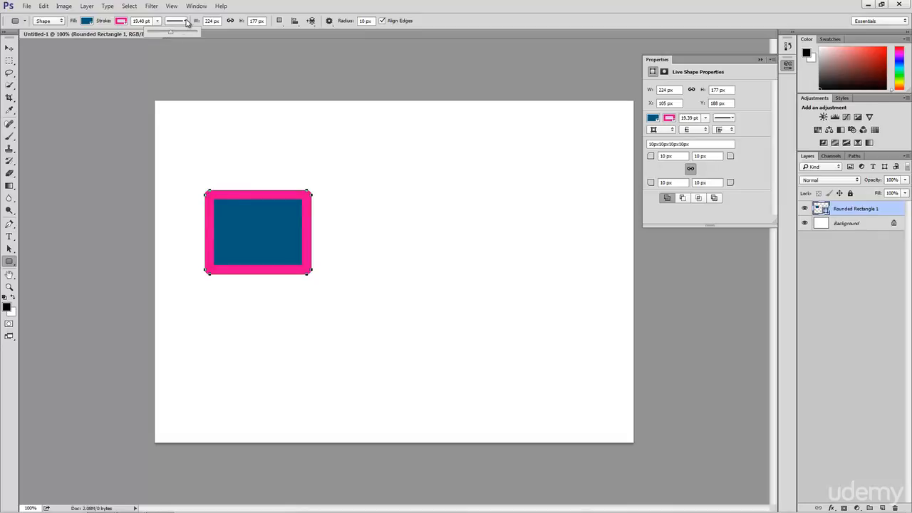
{"action": "left_click", "coordinate": [186, 21]}
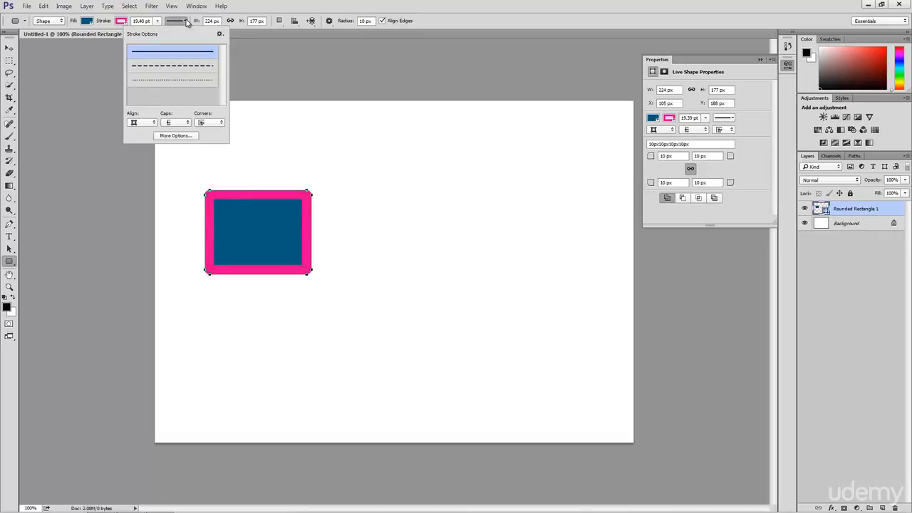
{"action": "left_click", "coordinate": [170, 67]}
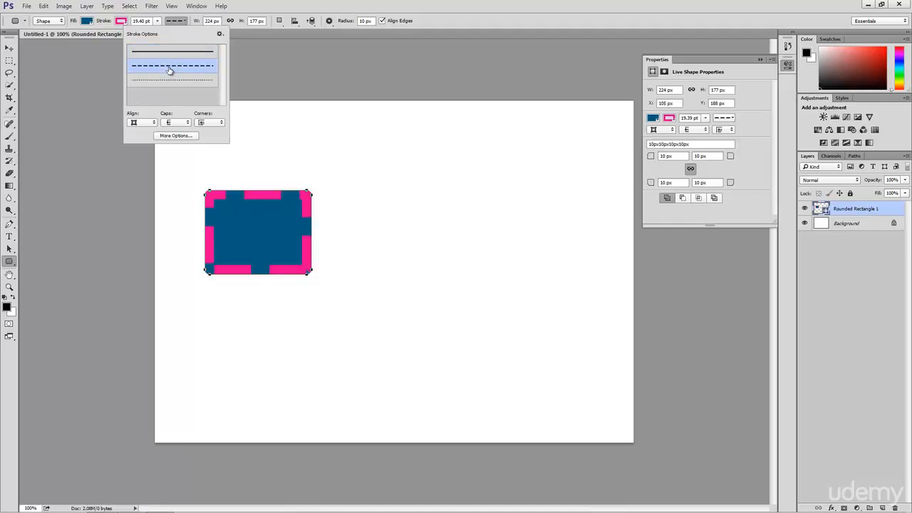
Try outside and inside alignment for the rounded rectangle's dashed stroke and settle on centre alignment
{"action": "left_click", "coordinate": [146, 123]}
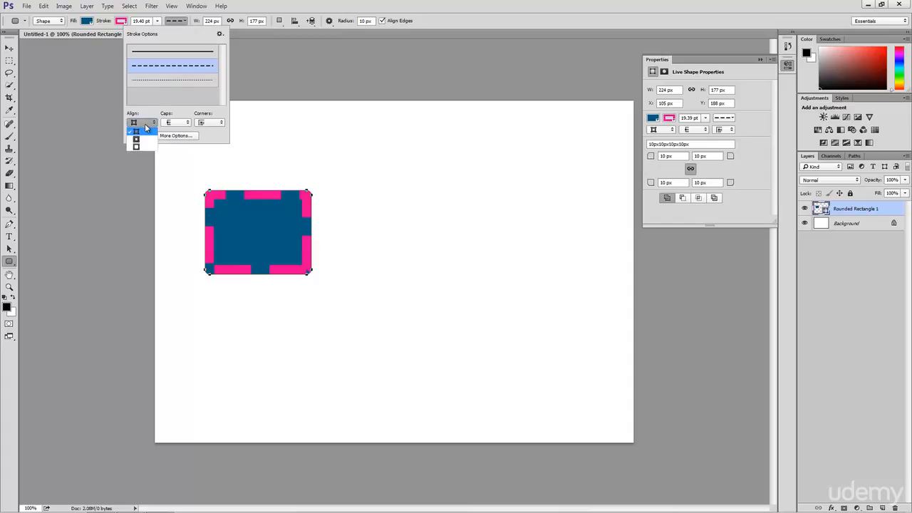
{"action": "left_click", "coordinate": [146, 148]}
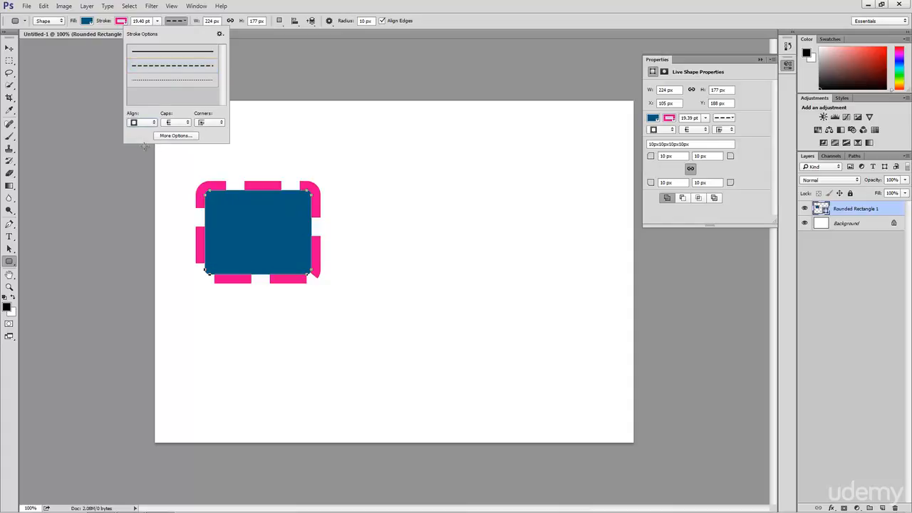
{"action": "left_click", "coordinate": [146, 123]}
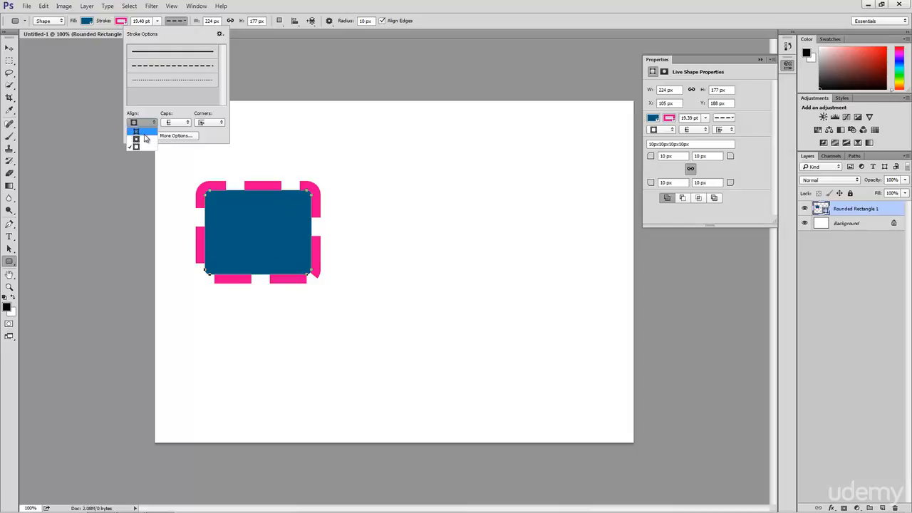
{"action": "left_click", "coordinate": [145, 136]}
{"action": "left_click", "coordinate": [149, 123]}
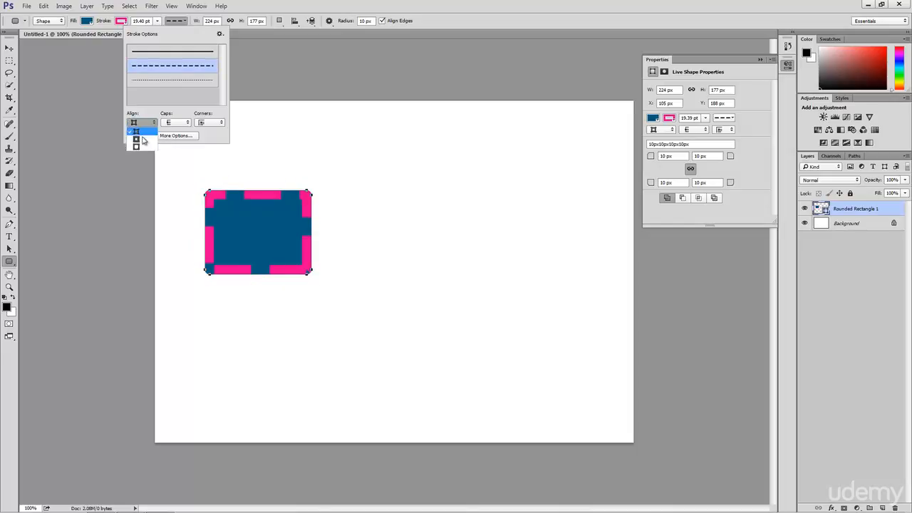
{"action": "left_click", "coordinate": [141, 139]}
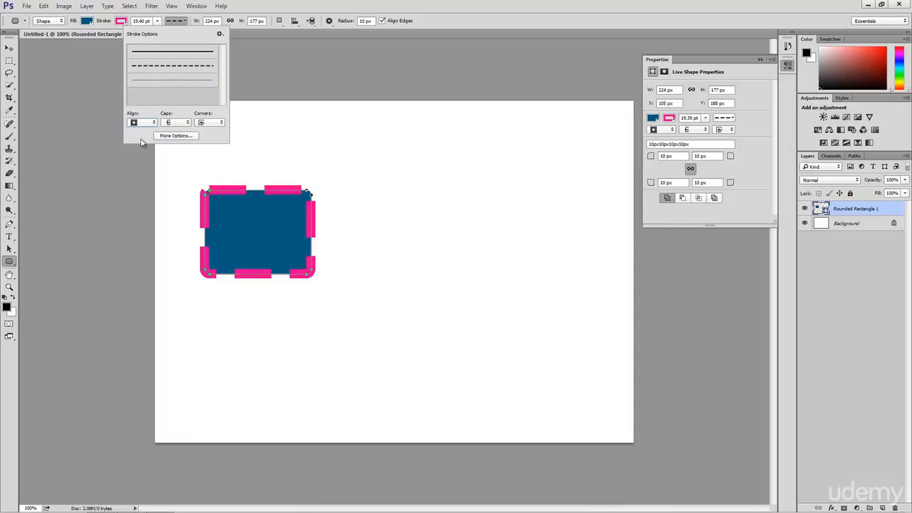
{"action": "left_click", "coordinate": [184, 21]}
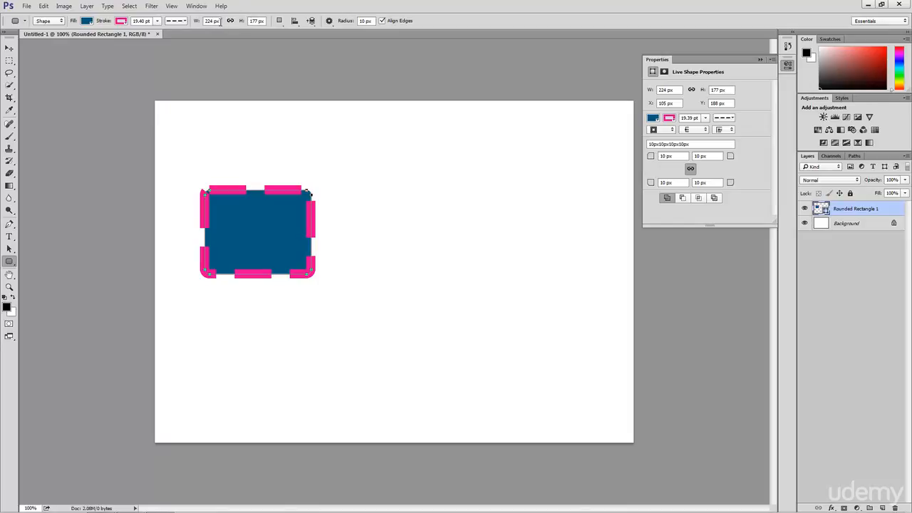
Resize the rounded rectangle to 400 px wide and 100 px high
{"action": "left_click", "coordinate": [218, 22]}
{"action": "type", "text": "400"}
{"action": "key", "text": "Return"}
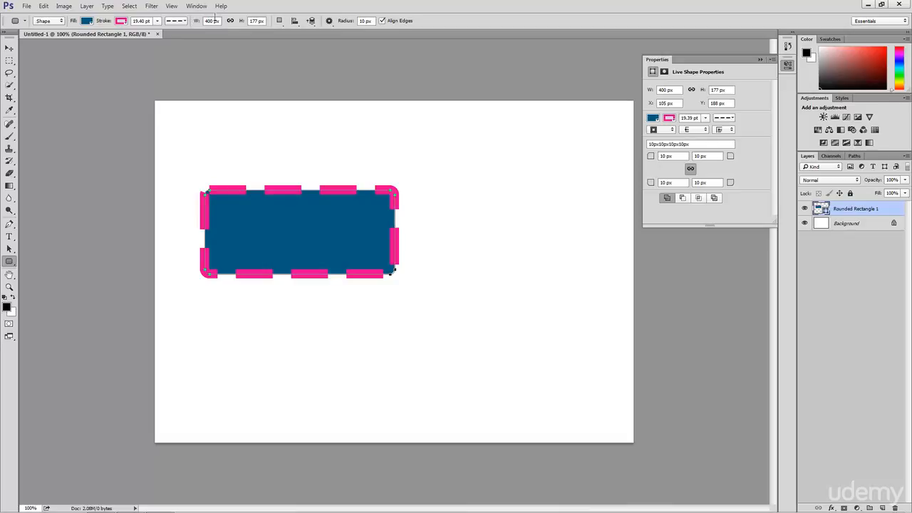
{"action": "left_click", "coordinate": [240, 21]}
{"action": "type", "text": "100"}
{"action": "key", "text": "Return"}
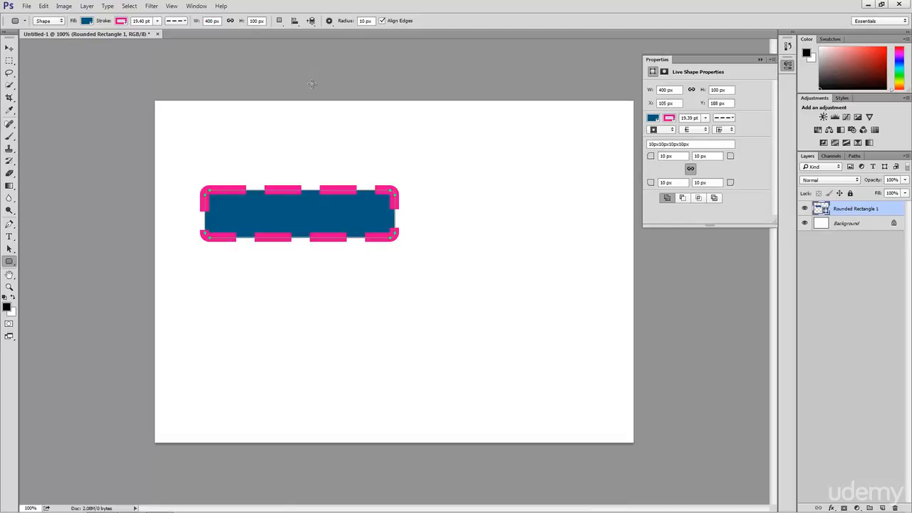
Link the shape's width and height, and scale it proportionally to 100 px wide and back up to 500 px wide
{"action": "left_click", "coordinate": [230, 21]}
{"action": "type", "text": "1"}
{"action": "key", "text": "Return"}
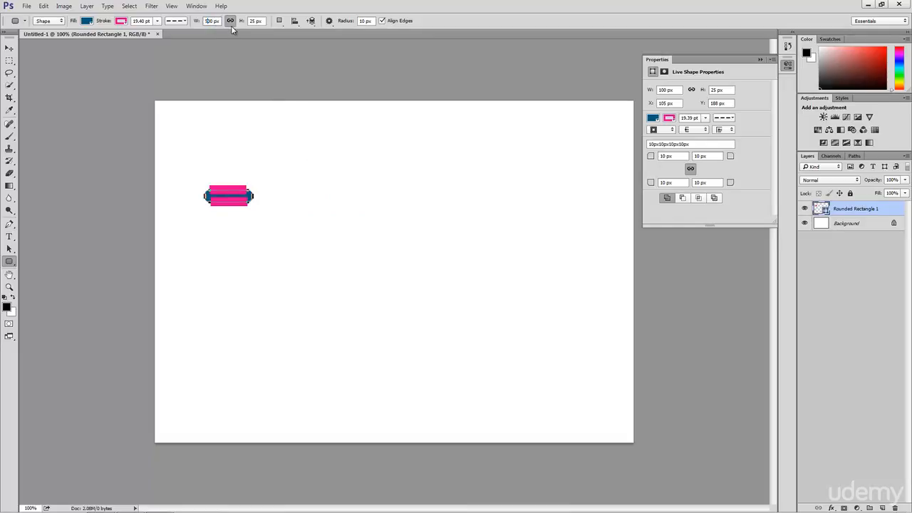
{"action": "key", "text": "Return"}
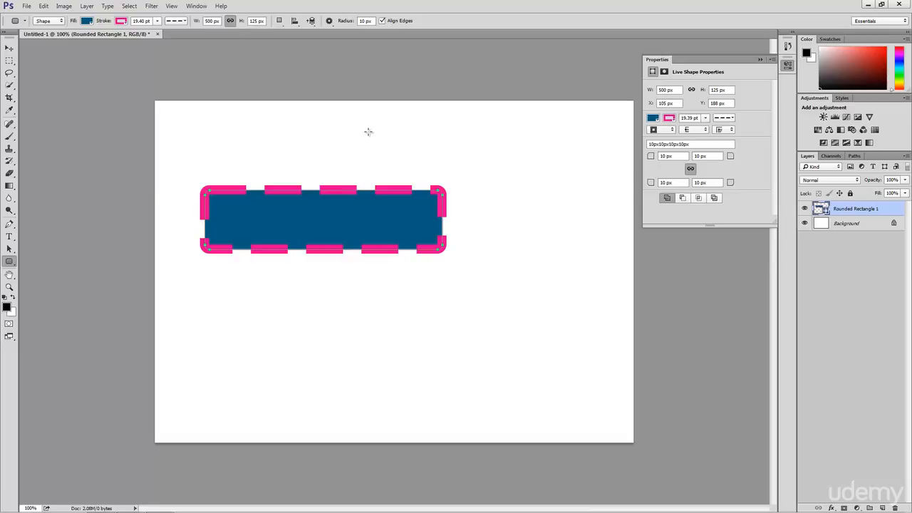
Draw three separate dashed pink lines with the Line tool at 1 px weight, below and beside the rounded rectangle
{"action": "double_click", "coordinate": [369, 20]}
{"action": "left_click", "coordinate": [14, 265]}
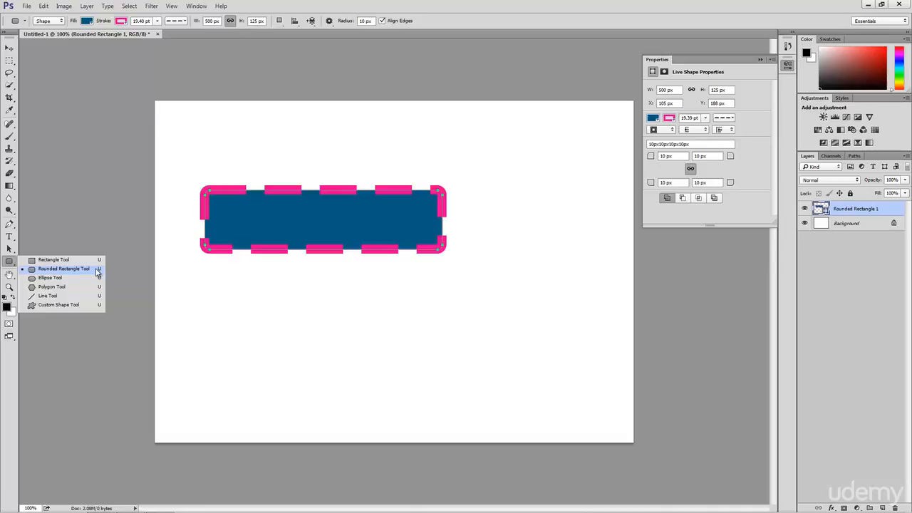
{"action": "left_click", "coordinate": [88, 297]}
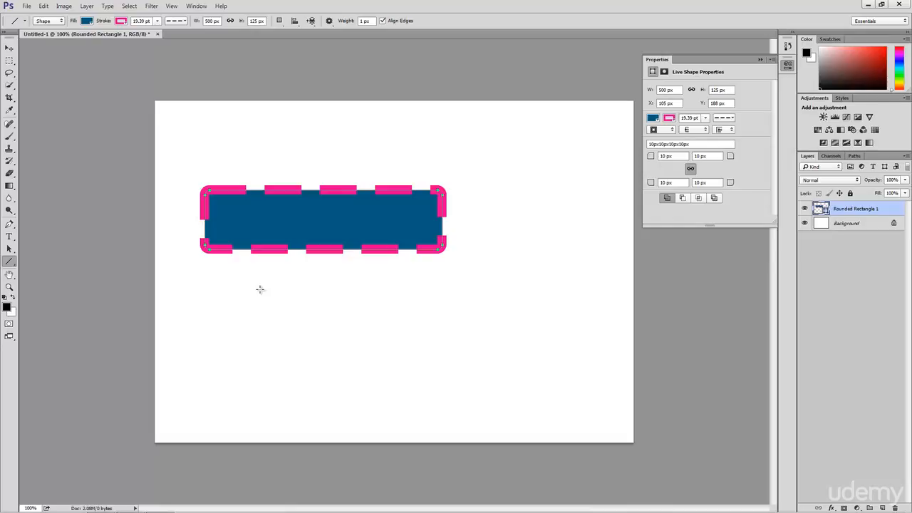
{"action": "left_click_drag", "start_coordinate": [260, 289], "coordinate": [328, 397]}
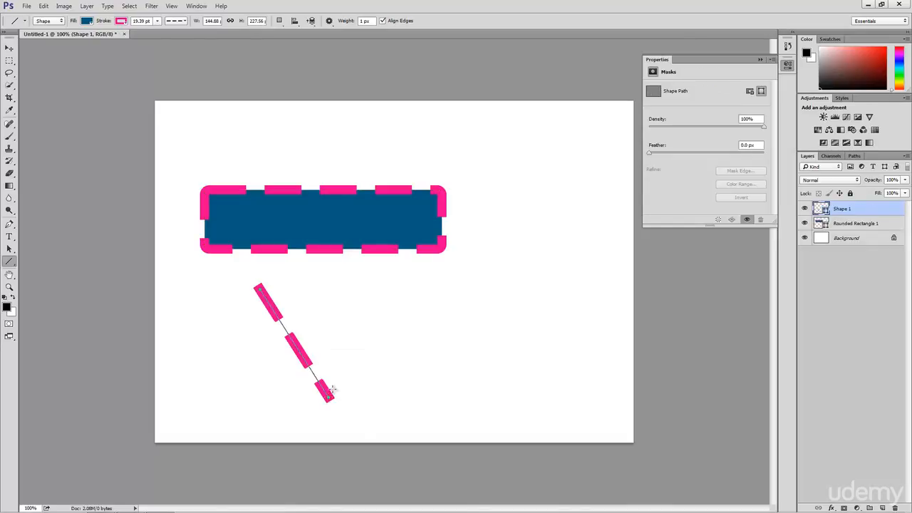
{"action": "mouse_move", "coordinate": [367, 287]}
{"action": "left_mouse_down"}
{"action": "mouse_move", "coordinate": [403, 371]}
{"action": "mouse_move", "coordinate": [447, 407]}
{"action": "left_mouse_up"}
{"action": "mouse_move", "coordinate": [445, 298]}
{"action": "left_mouse_down"}
{"action": "mouse_move", "coordinate": [461, 309]}
{"action": "mouse_move", "coordinate": [603, 255]}
{"action": "mouse_move", "coordinate": [601, 264]}
{"action": "left_mouse_up"}
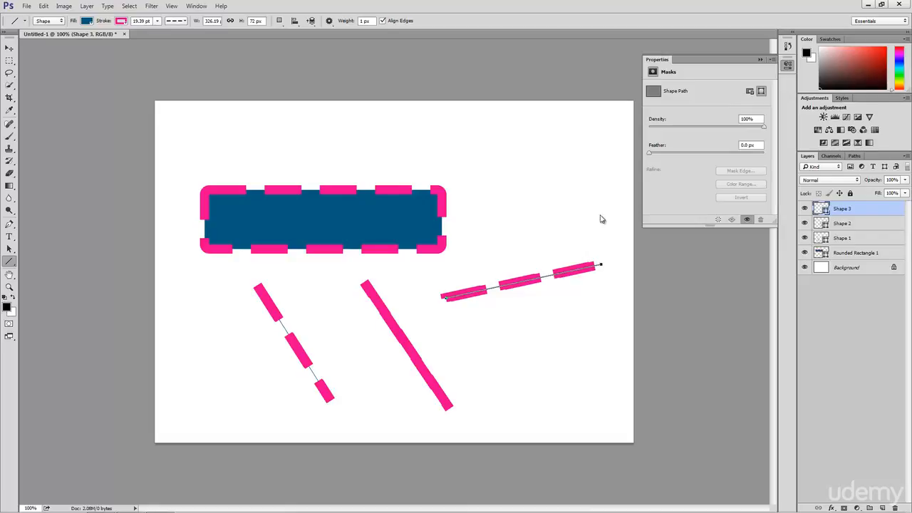
Delete the three line layers and the rounded rectangle layer together, leaving only the Background layer
{"action": "left_click", "coordinate": [889, 253], "text": "shift"}
{"action": "left_click_drag", "start_coordinate": [890, 253], "coordinate": [897, 508]}
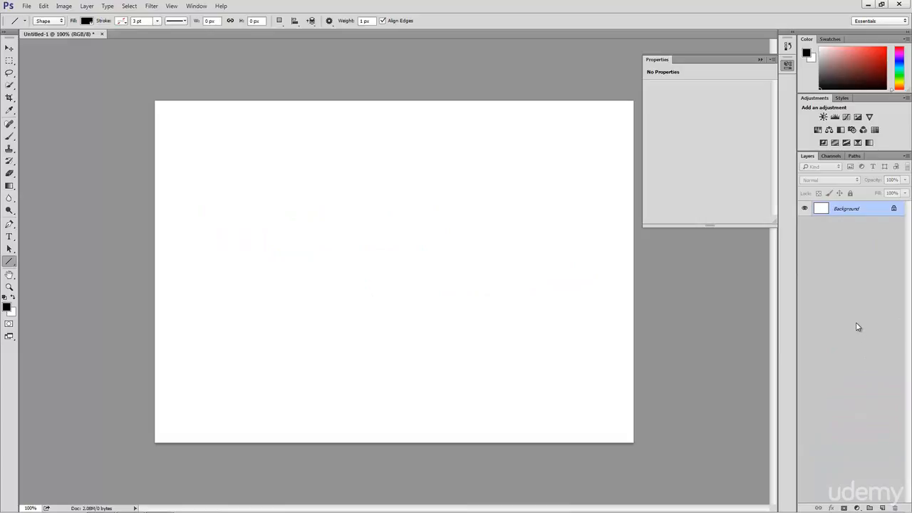
Draw a black arrow about 310 by 227 px with the Custom Shape tool on the left half of the canvas
{"action": "left_click", "coordinate": [12, 264]}
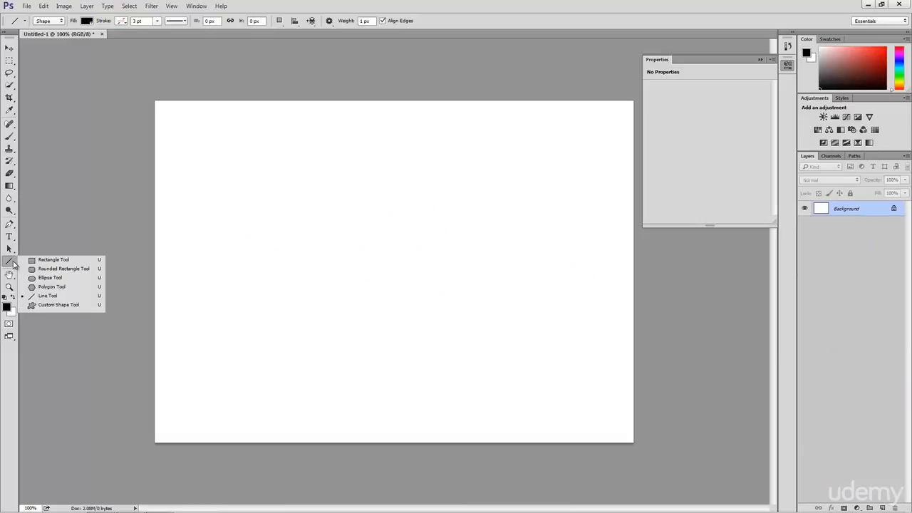
{"action": "left_click", "coordinate": [40, 305]}
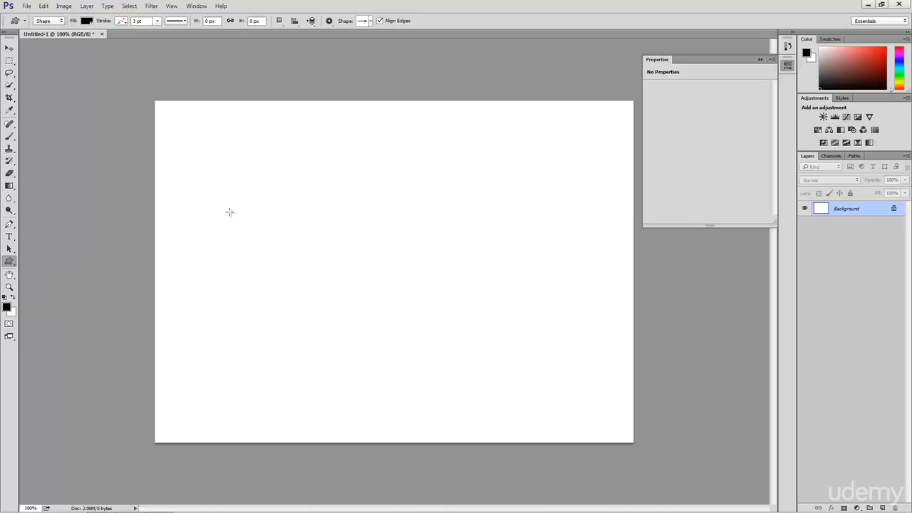
{"action": "left_click_drag", "start_coordinate": [237, 178], "coordinate": [384, 285]}
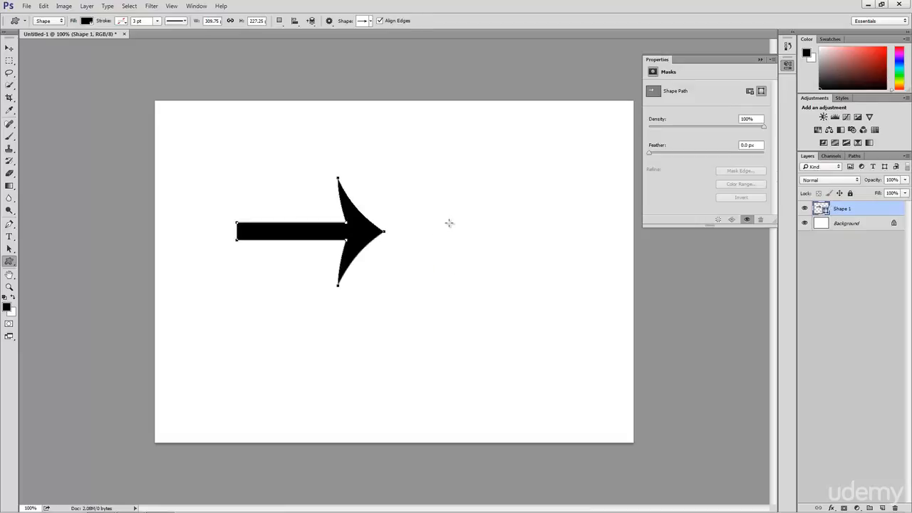
Examine the available custom shapes and the list of additional shape sets that can be loaded
{"action": "left_click", "coordinate": [370, 22]}
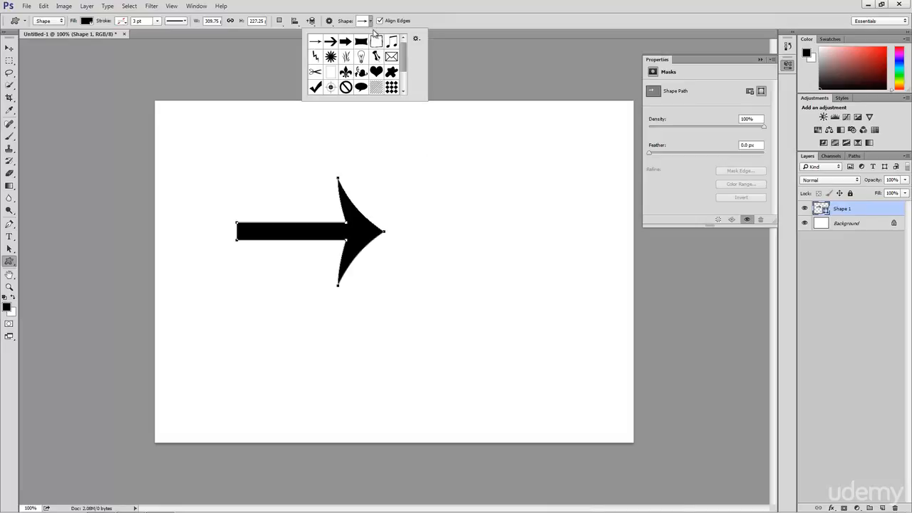
{"action": "left_click_drag", "start_coordinate": [404, 56], "coordinate": [404, 69]}
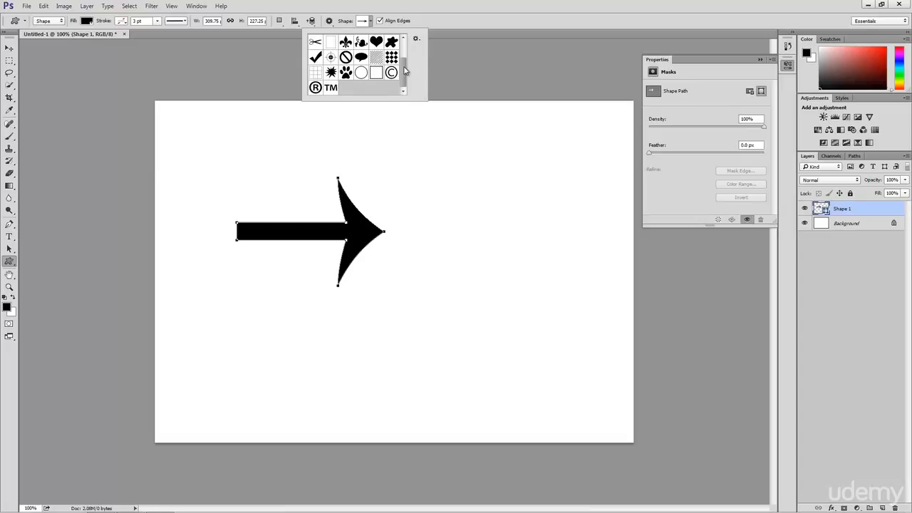
{"action": "left_click", "coordinate": [417, 39]}
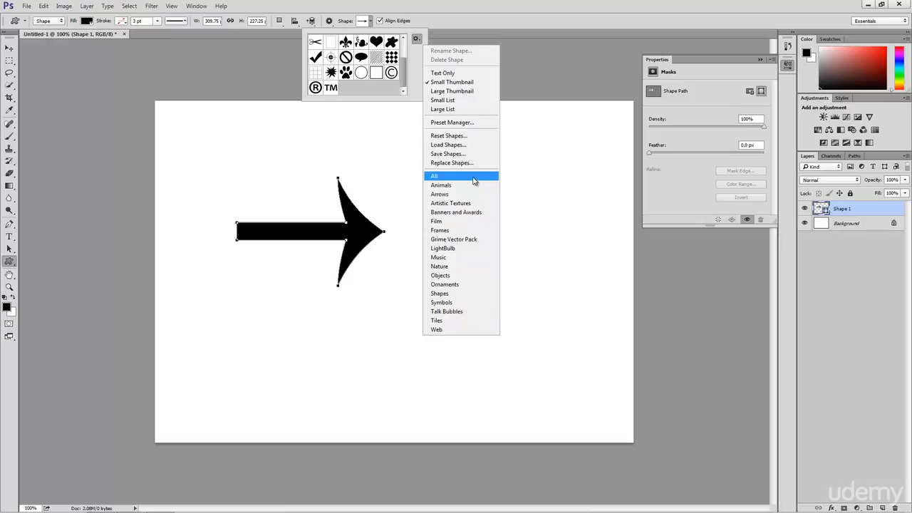
{"action": "left_click", "coordinate": [372, 25]}
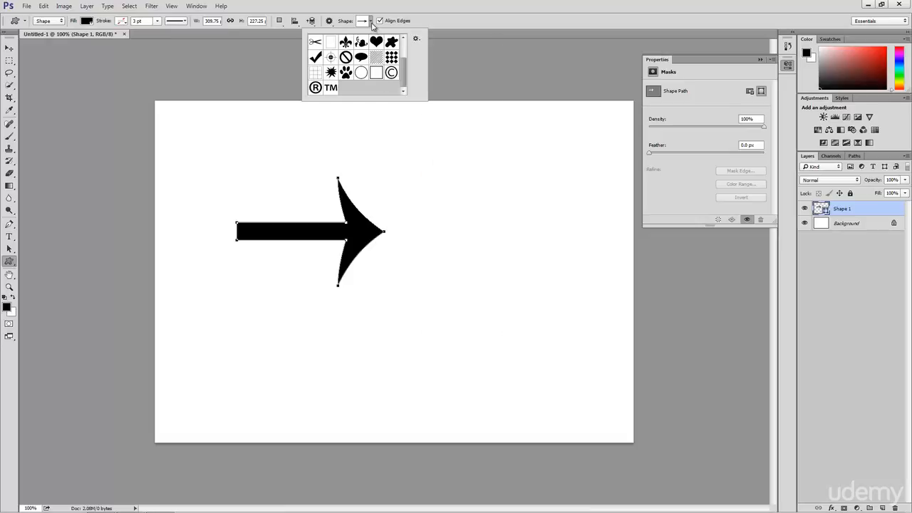
{"action": "left_click", "coordinate": [371, 22]}
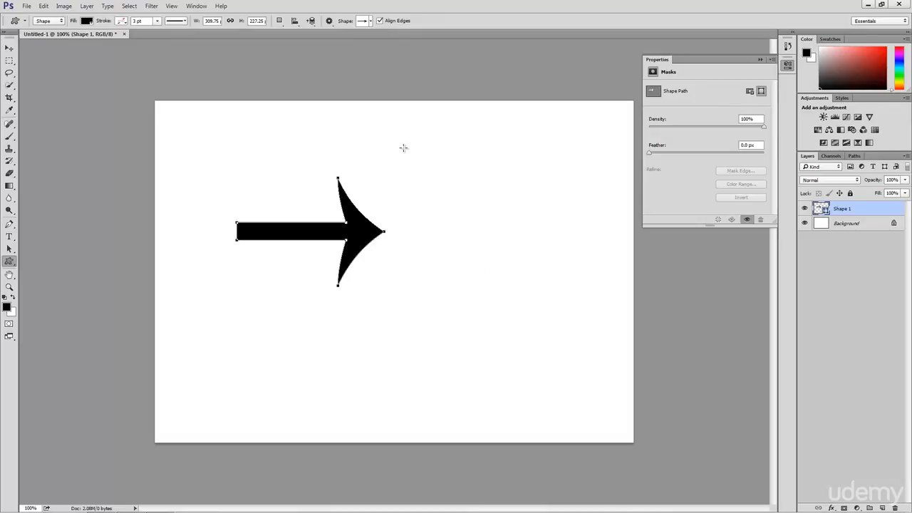
Move the arrowhead's upper tip up and to the right with the Direct Selection tool, making the shape about 314 by 280 px
{"action": "left_click", "coordinate": [8, 249]}
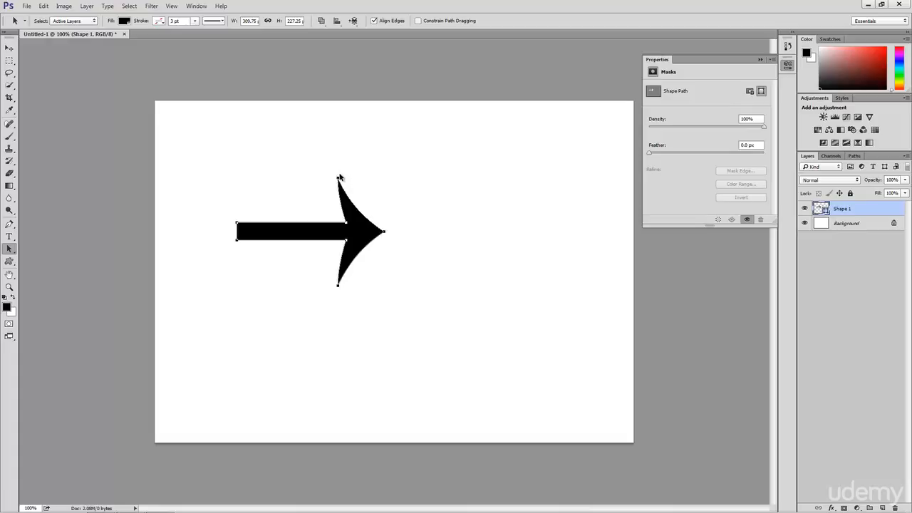
{"action": "left_click", "coordinate": [8, 250]}
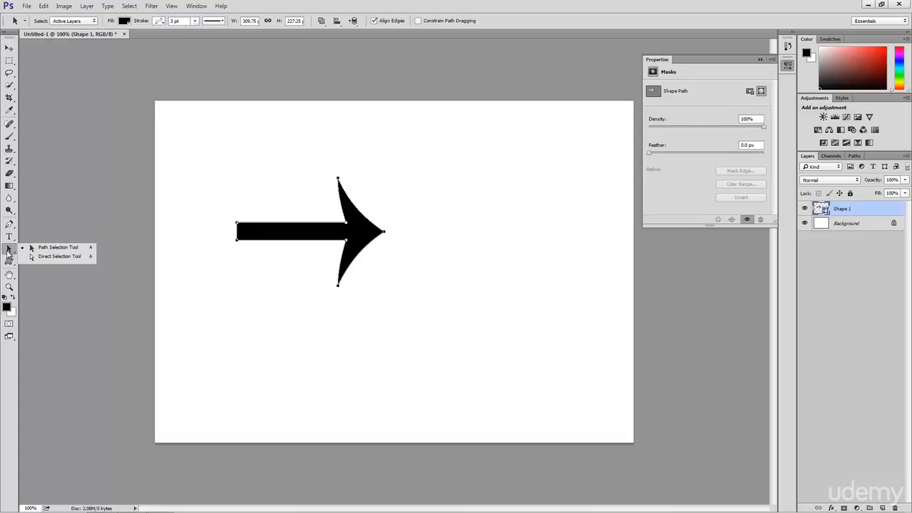
{"action": "left_click", "coordinate": [63, 256]}
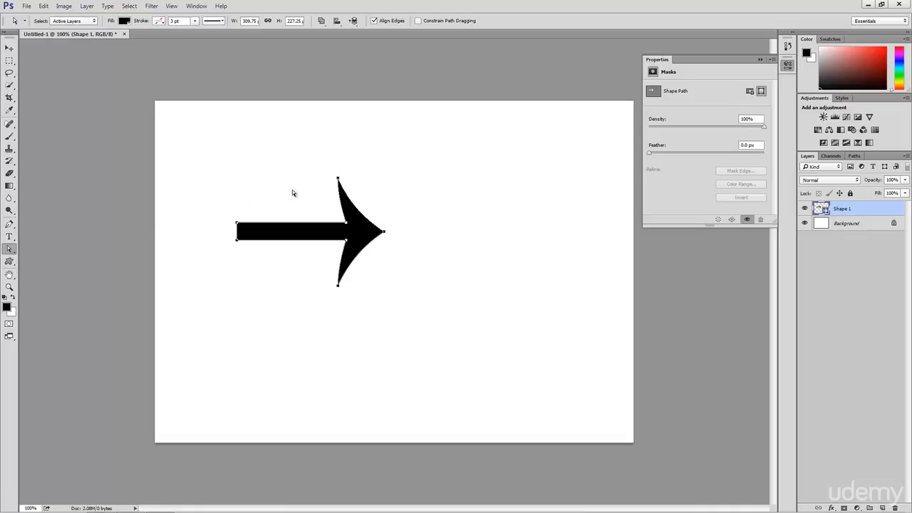
{"action": "left_click", "coordinate": [339, 178]}
{"action": "left_click_drag", "start_coordinate": [340, 181], "coordinate": [383, 154]}
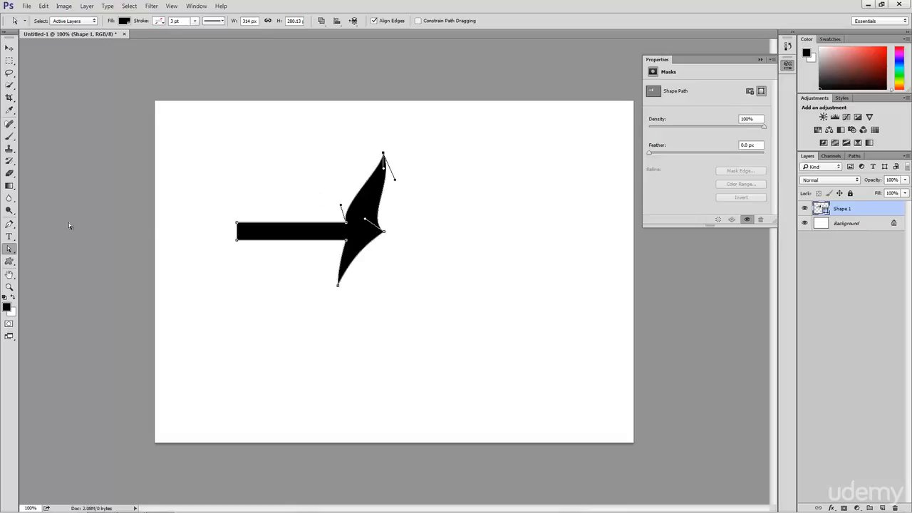
Add an anchor point midway along the shaft's top edge and pull it upward to form a rounded hump
{"action": "left_click", "coordinate": [10, 225]}
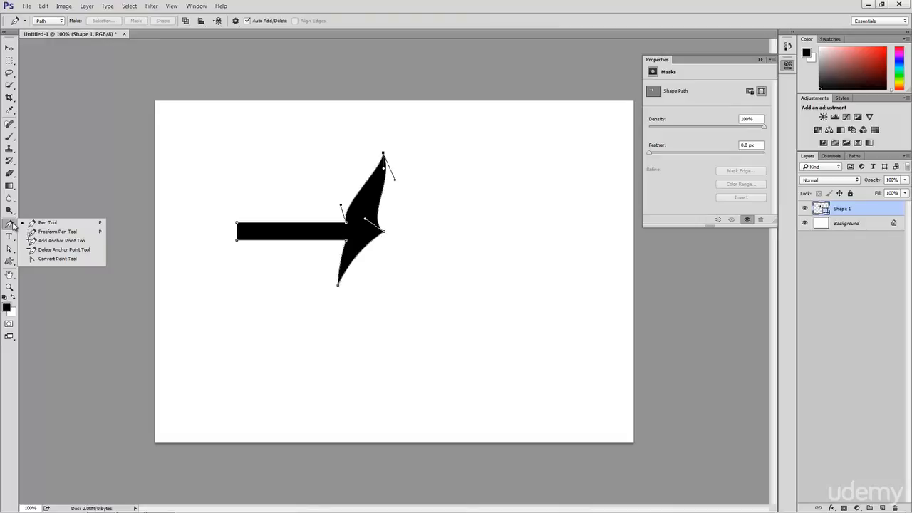
{"action": "left_click", "coordinate": [61, 241]}
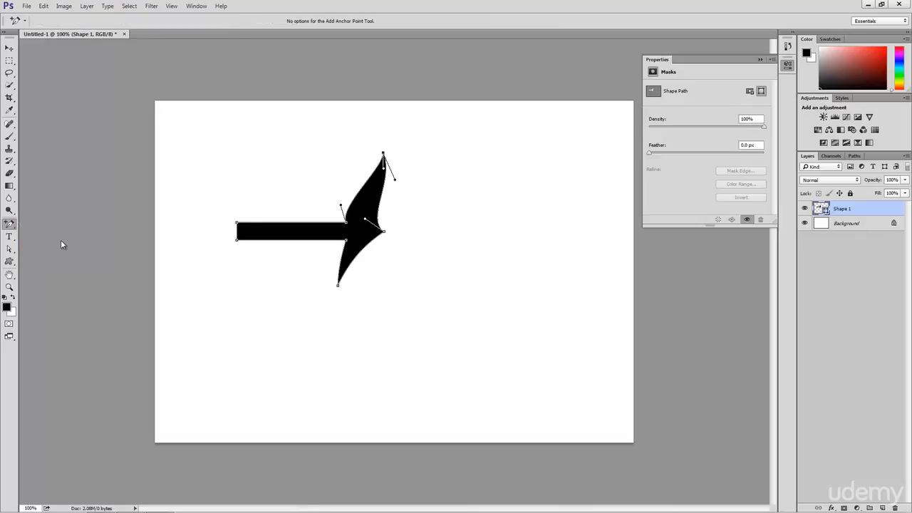
{"action": "left_click", "coordinate": [293, 224]}
{"action": "left_click", "coordinate": [9, 249]}
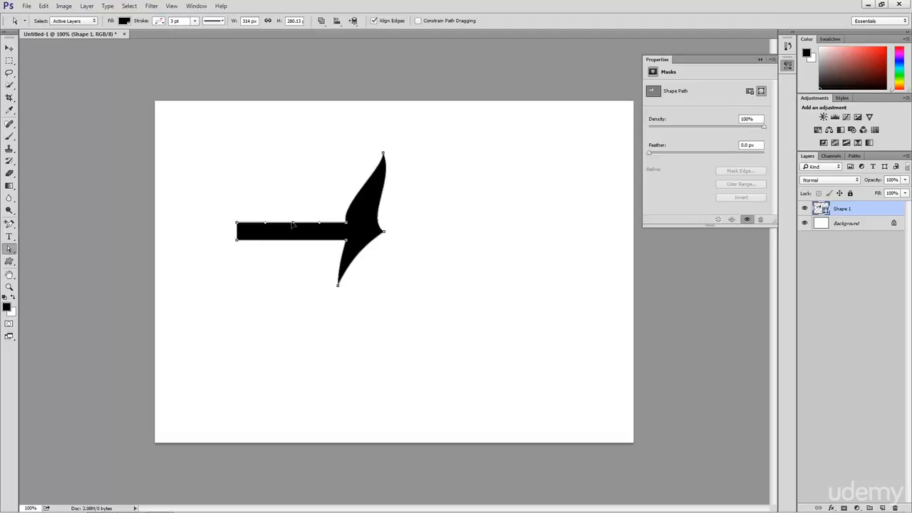
{"action": "left_click_drag", "start_coordinate": [294, 223], "coordinate": [278, 156]}
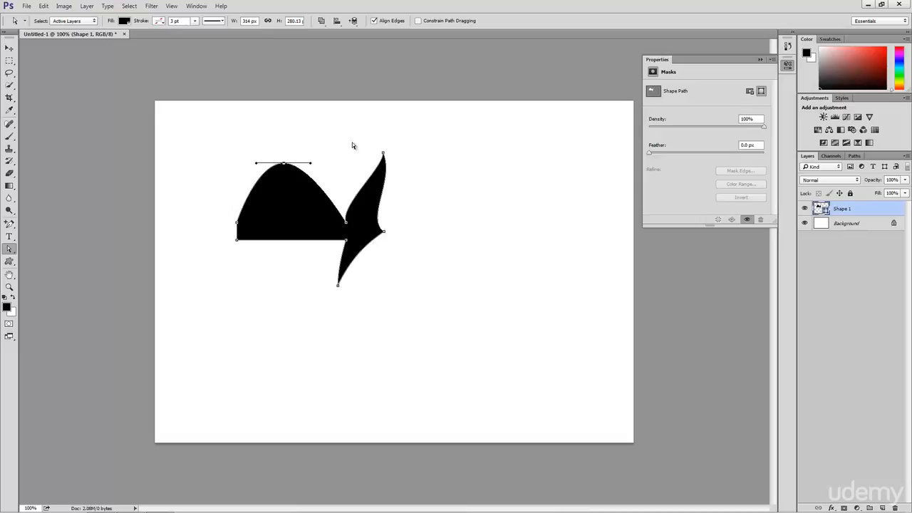
Remove the anchor point at the top of the hump with the Delete Anchor Point tool and return to direct selection
{"action": "left_click", "coordinate": [10, 223]}
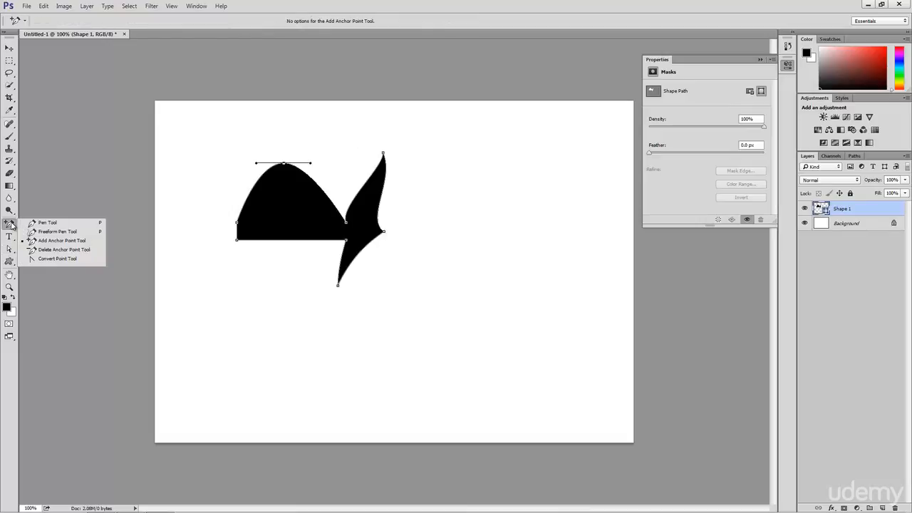
{"action": "left_click", "coordinate": [65, 250]}
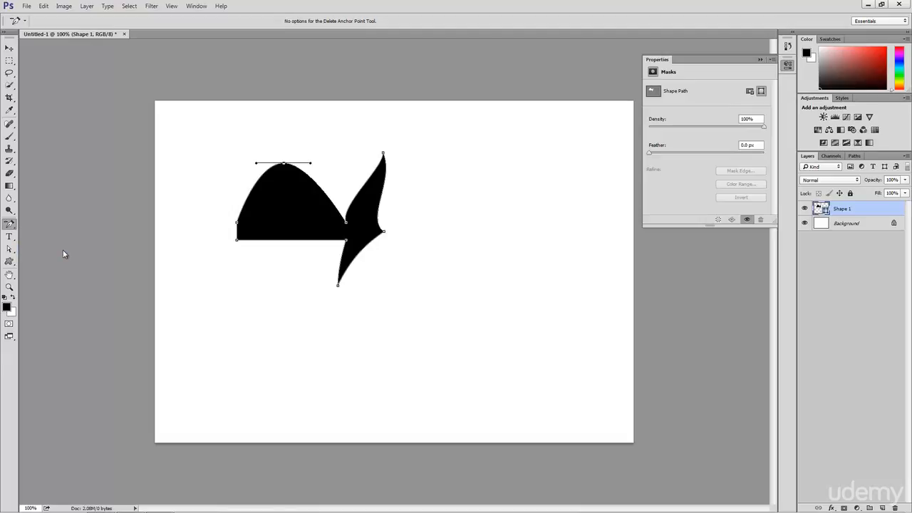
{"action": "left_click", "coordinate": [285, 166]}
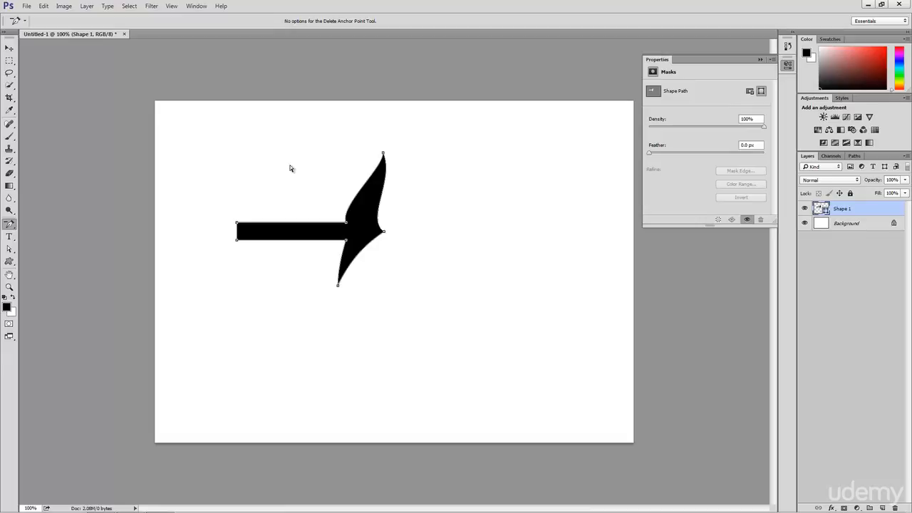
{"action": "left_click", "coordinate": [10, 249]}
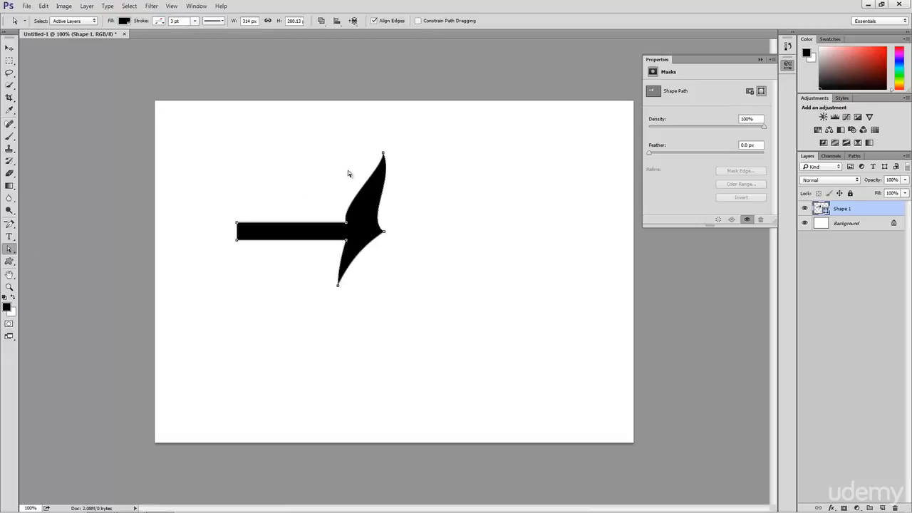
Bend the arrowhead's upper half into a curved hook by moving the direction handles of its upper tip and the adjacent anchor points
{"action": "left_click", "coordinate": [383, 154]}
{"action": "left_click_drag", "start_coordinate": [383, 165], "coordinate": [325, 140]}
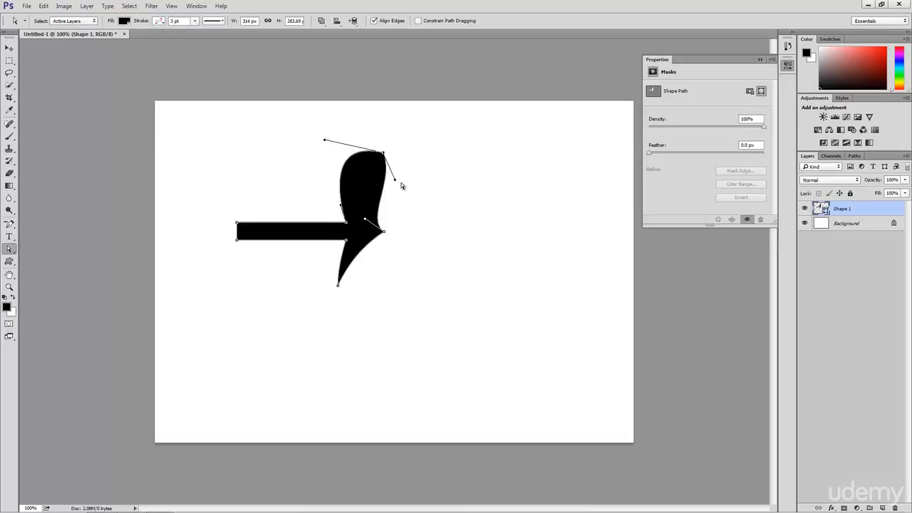
{"action": "left_click_drag", "start_coordinate": [395, 180], "coordinate": [337, 164]}
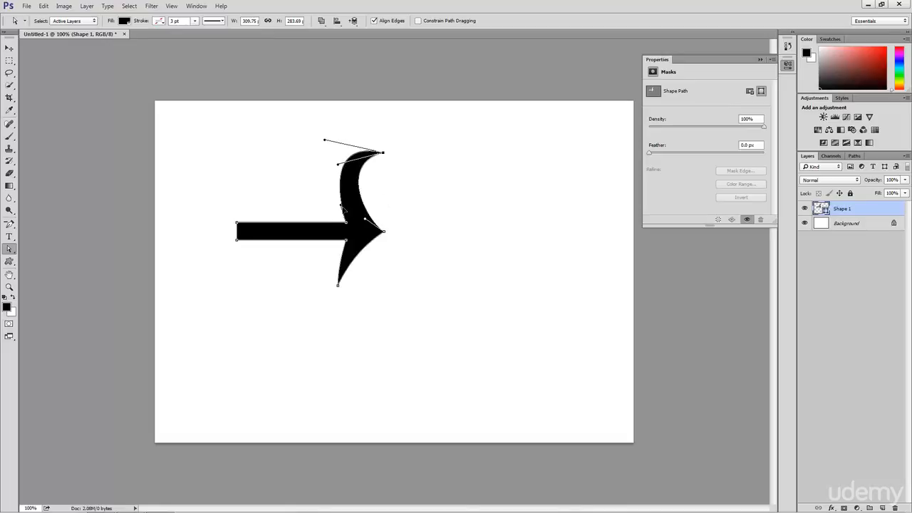
{"action": "left_click_drag", "start_coordinate": [343, 207], "coordinate": [386, 225]}
Convert all five arrowhead anchor points to sharp corners with the Convert Point tool, giving the head straight edges
{"action": "left_click_drag", "start_coordinate": [11, 227], "coordinate": [66, 261]}
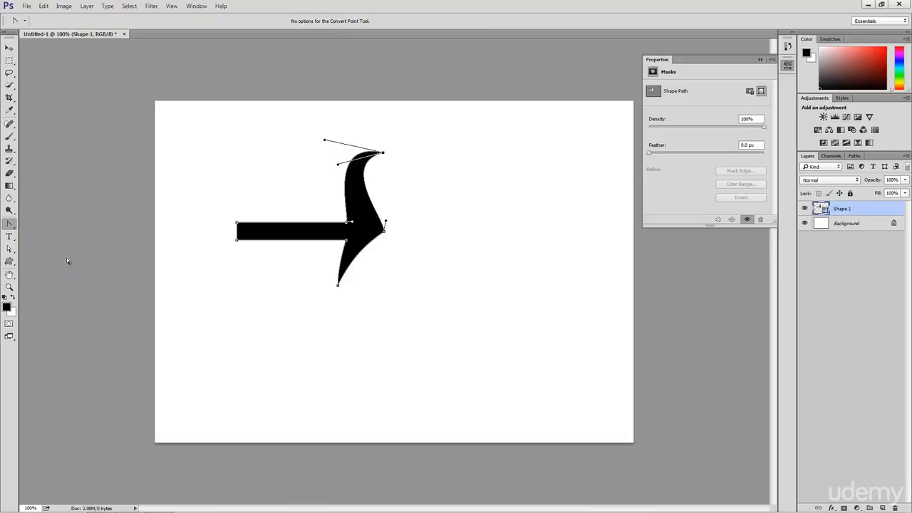
{"action": "left_click", "coordinate": [383, 153]}
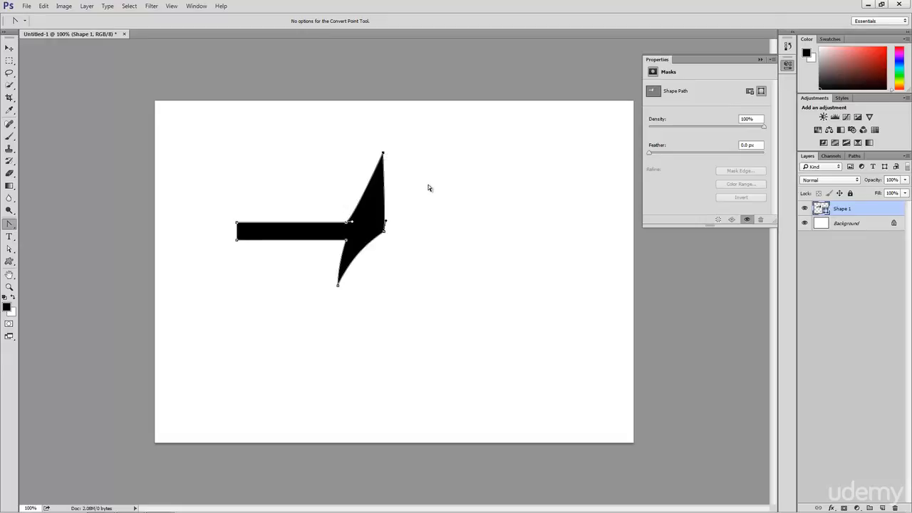
{"action": "left_click", "coordinate": [385, 230]}
{"action": "left_click", "coordinate": [347, 225]}
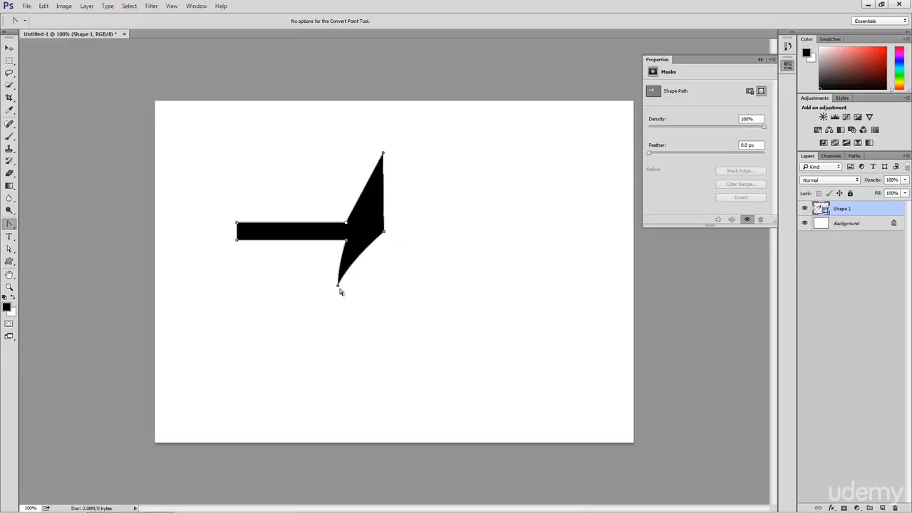
{"action": "left_click", "coordinate": [338, 285]}
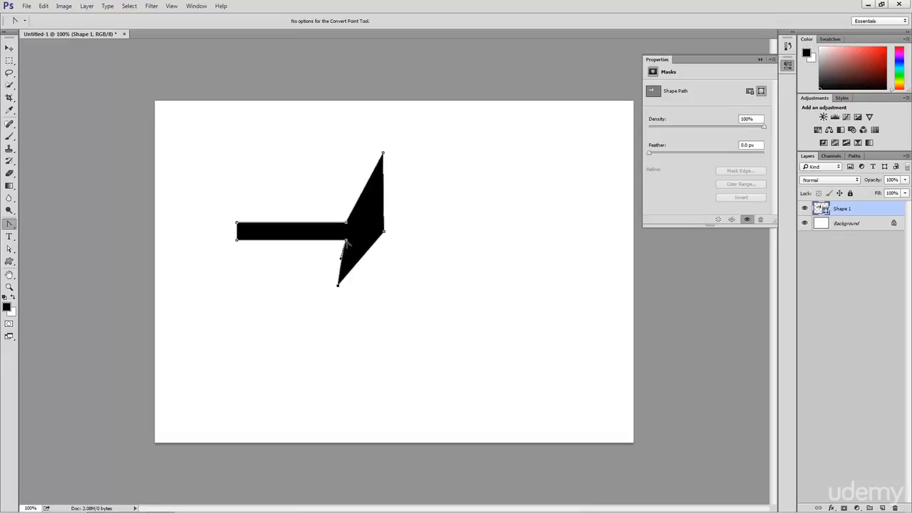
{"action": "left_click", "coordinate": [347, 240]}
Convert the shaft's upper-left corner and the arrowhead's upper tip to smooth points by pulling out direction handles, rounding both ends
{"action": "left_click_drag", "start_coordinate": [238, 223], "coordinate": [253, 210]}
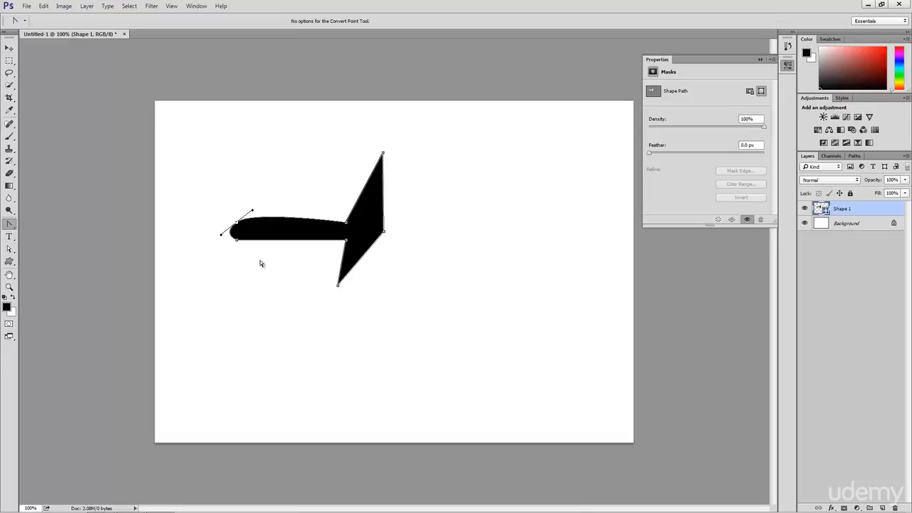
{"action": "left_click", "coordinate": [384, 154]}
{"action": "left_click_drag", "start_coordinate": [384, 153], "coordinate": [405, 154]}
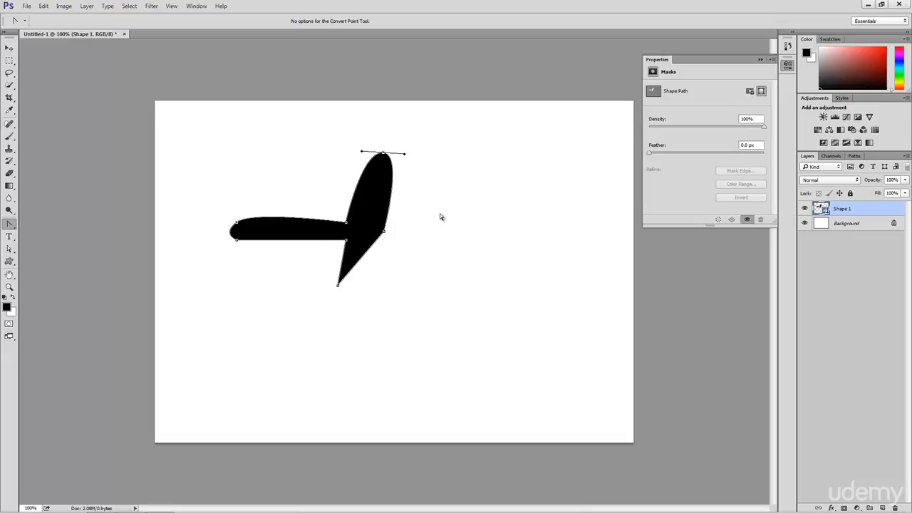